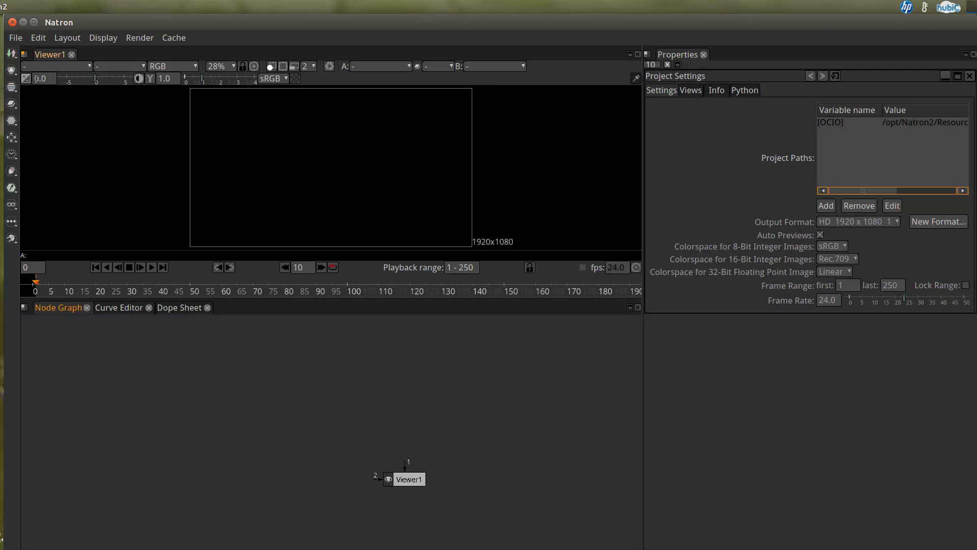
# Examine the nodes offered in the node categories, including Color, Channel, Filter, Time, Views and Extra
pyautogui.click(16, 60)
pyautogui.click(14, 65)
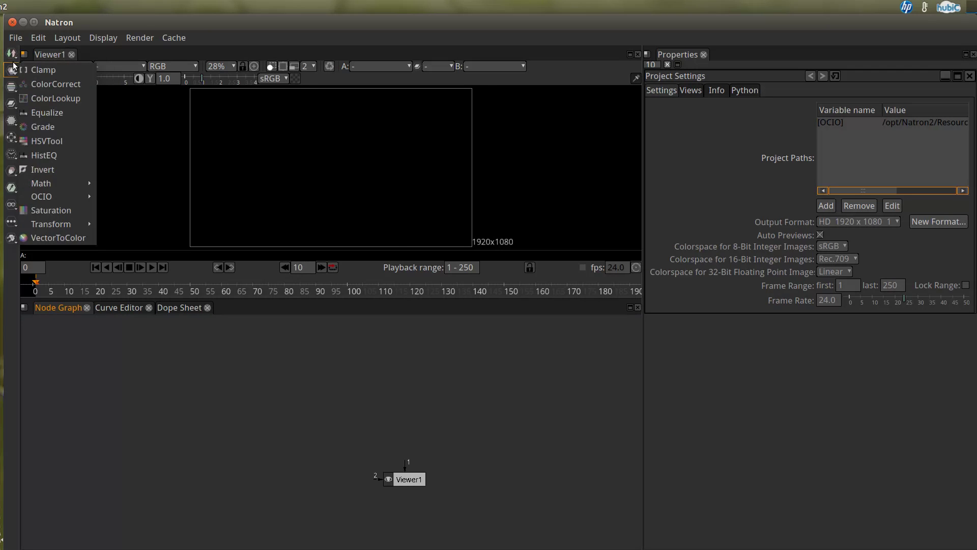
pyautogui.click(14, 87)
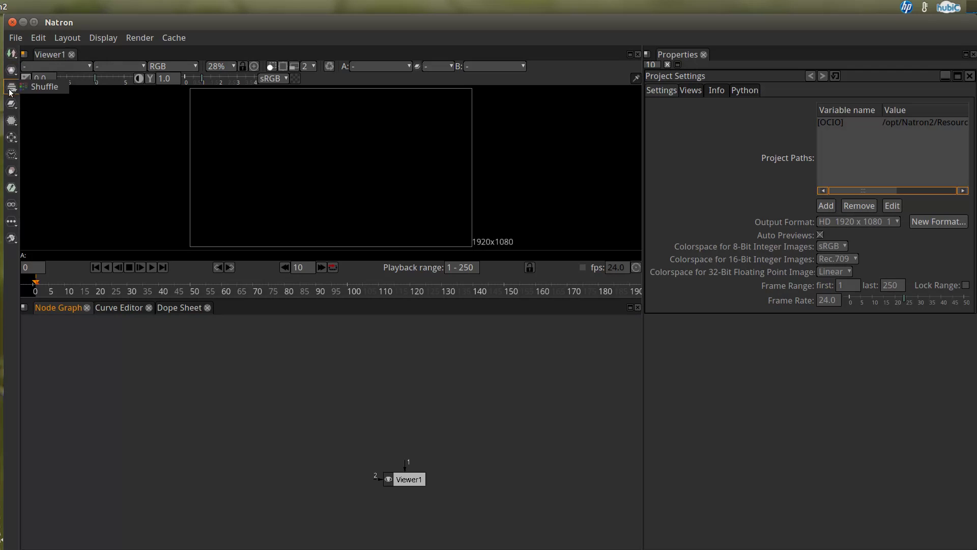
pyautogui.click(12, 104)
pyautogui.click(10, 120)
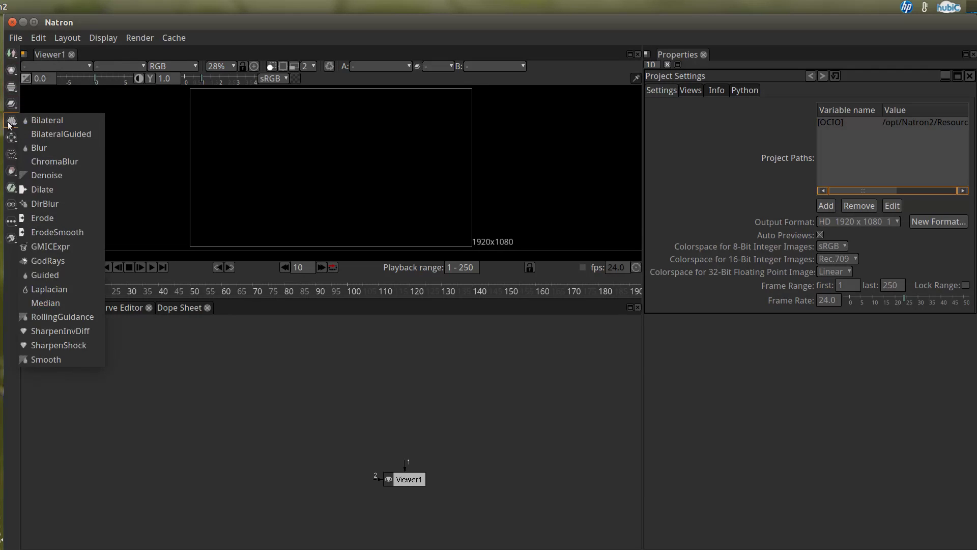
pyautogui.click(10, 159)
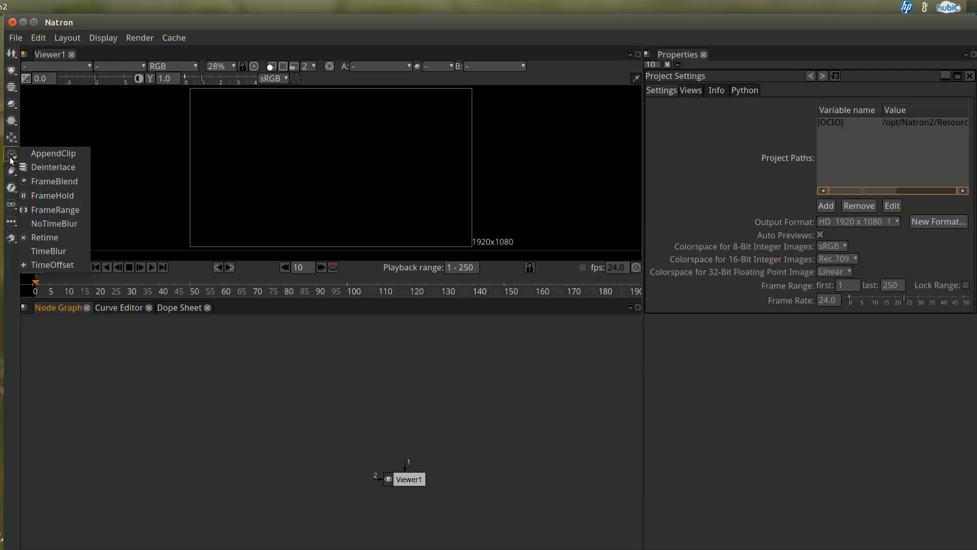
pyautogui.click(11, 170)
pyautogui.click(12, 187)
pyautogui.click(11, 205)
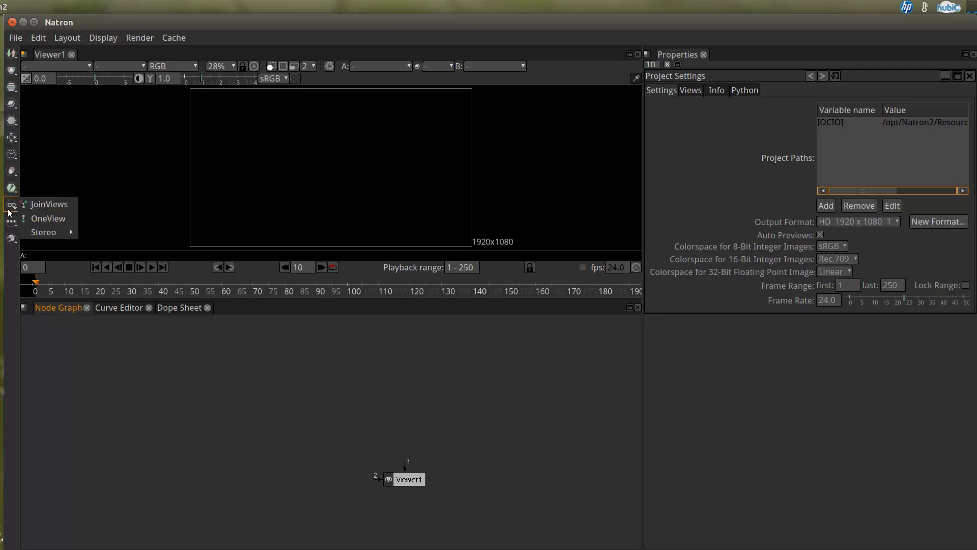
pyautogui.click(11, 222)
pyautogui.click(11, 238)
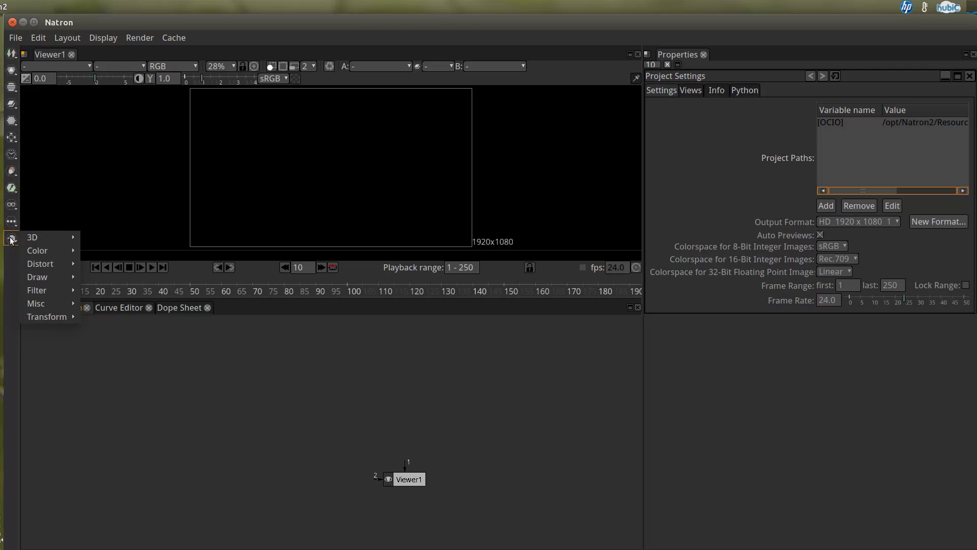
pyautogui.click(288, 362)
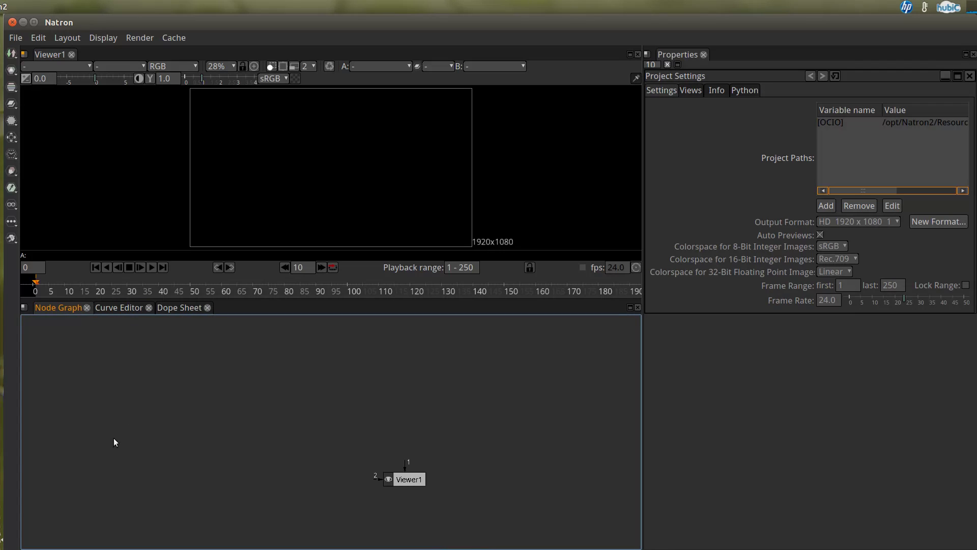
# Reposition the Viewer1 node near the lower middle of the node graph
pyautogui.moveTo(416, 479); pyautogui.dragTo(342, 474)
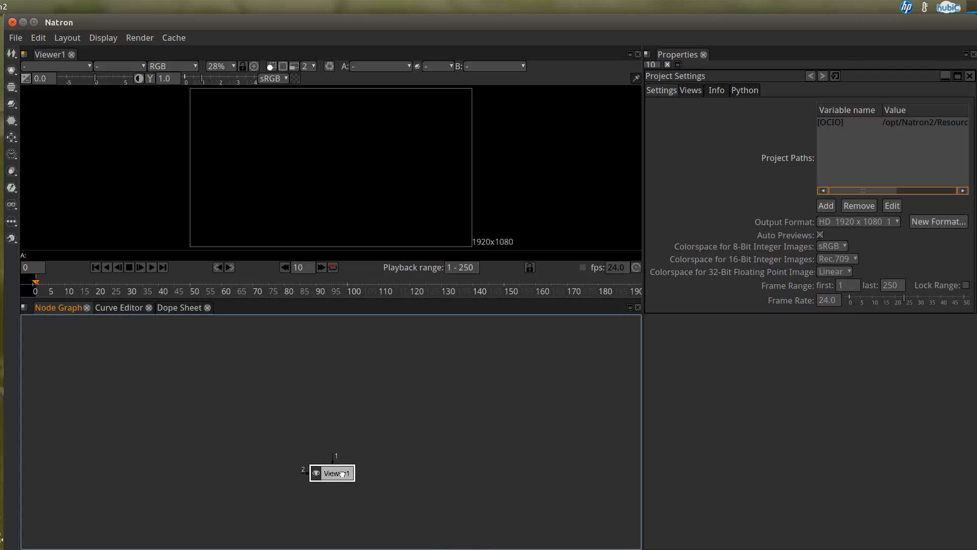
pyautogui.click(326, 395)
pyautogui.moveTo(331, 475); pyautogui.dragTo(355, 487)
pyautogui.click(361, 392)
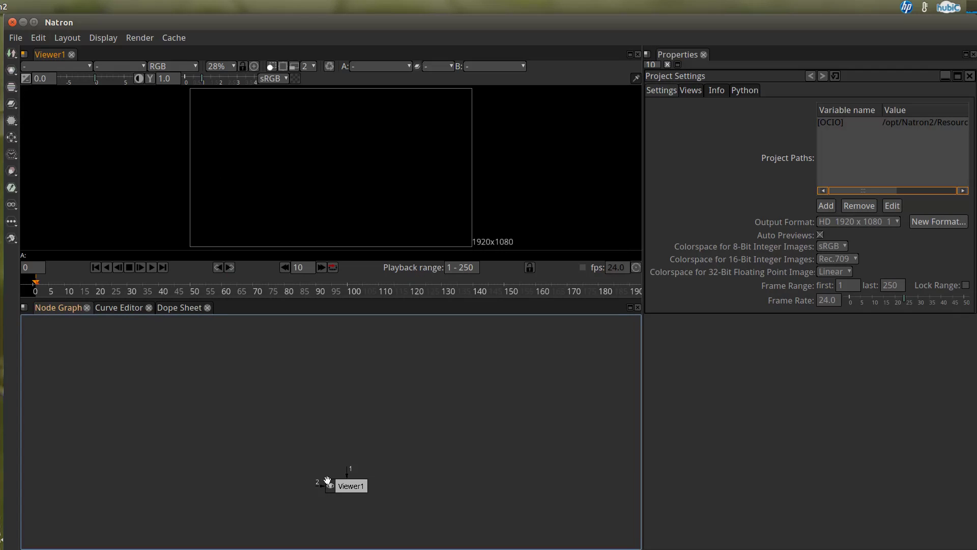
# Create a ReadFFmpeg reader node in the node graph
pyautogui.rightClick(261, 364)
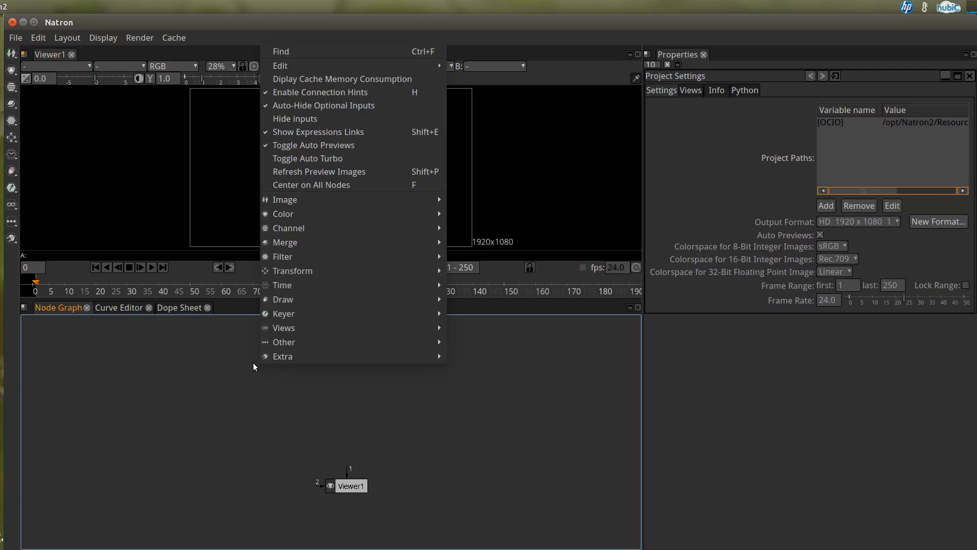
pyautogui.click(205, 383)
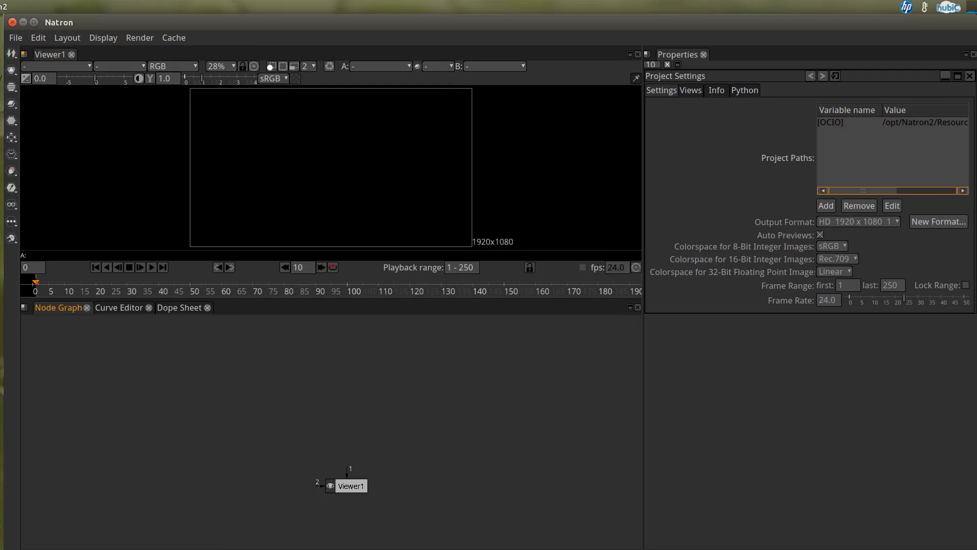
pyautogui.rightClick(230, 377)
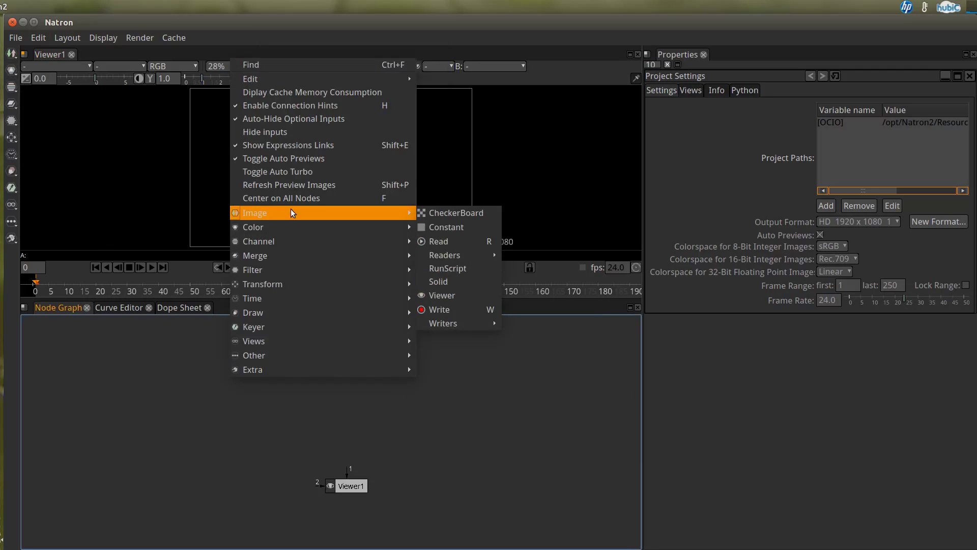
pyautogui.moveTo(350, 213)
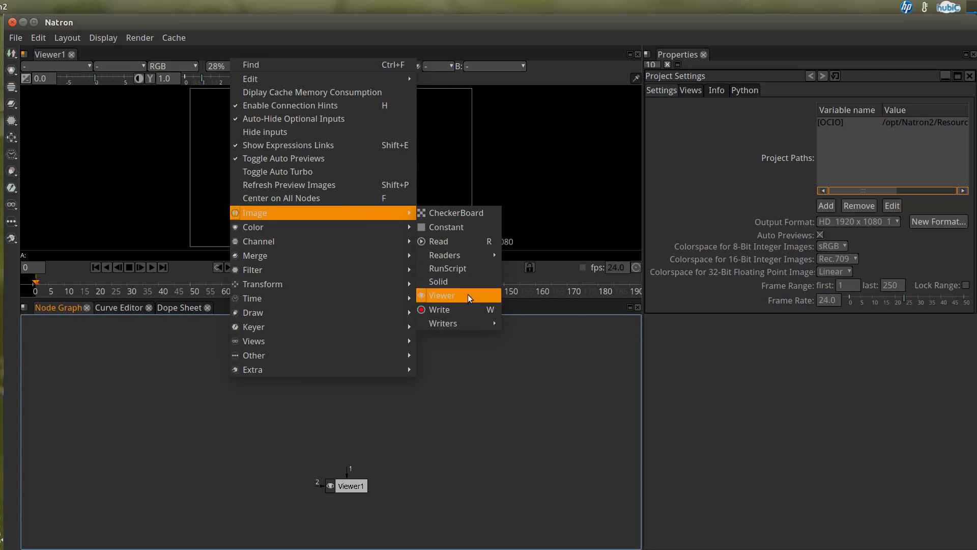
pyautogui.moveTo(468, 260)
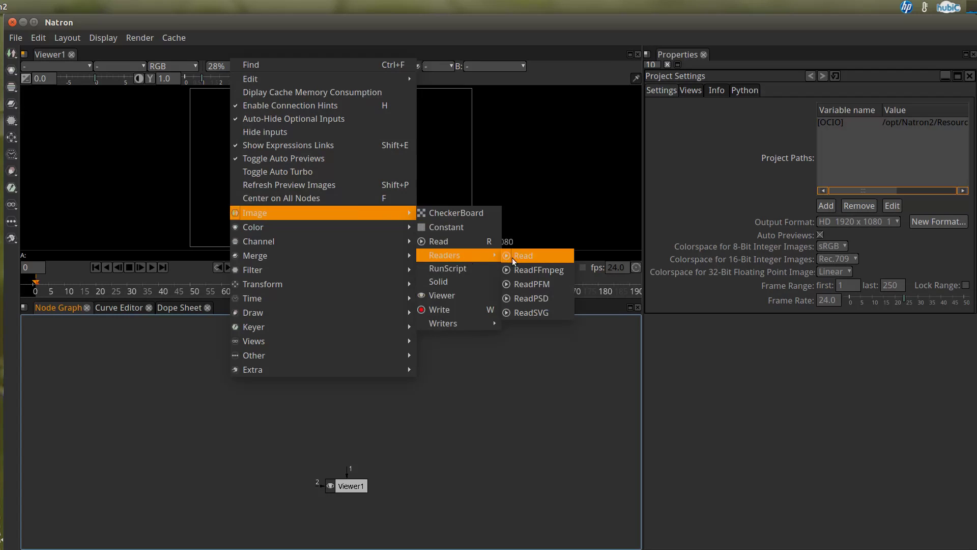
pyautogui.click(548, 274)
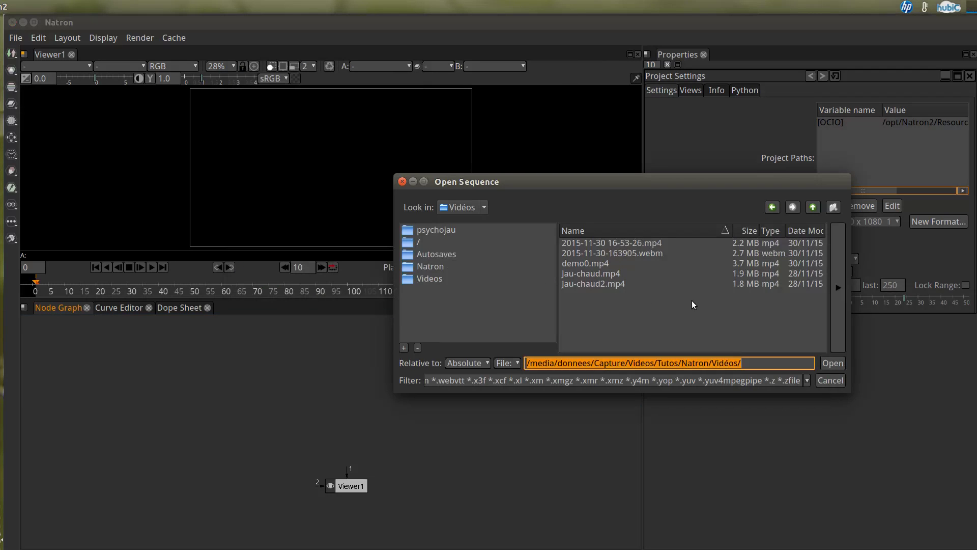
# Load demo0.mp4 from the Vidéos folder into the reader and place its node to the upper left of Viewer1
pyautogui.click(662, 248)
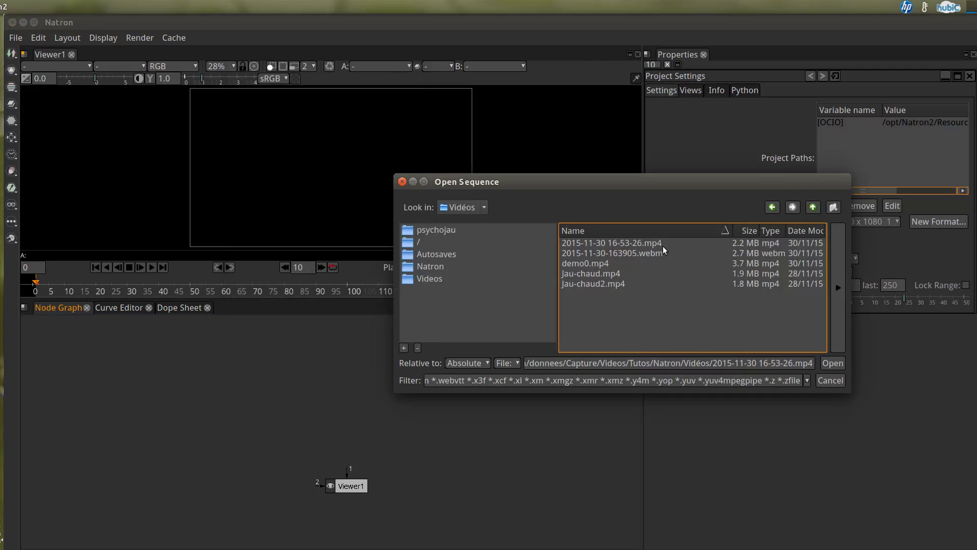
pyautogui.doubleClick(645, 253)
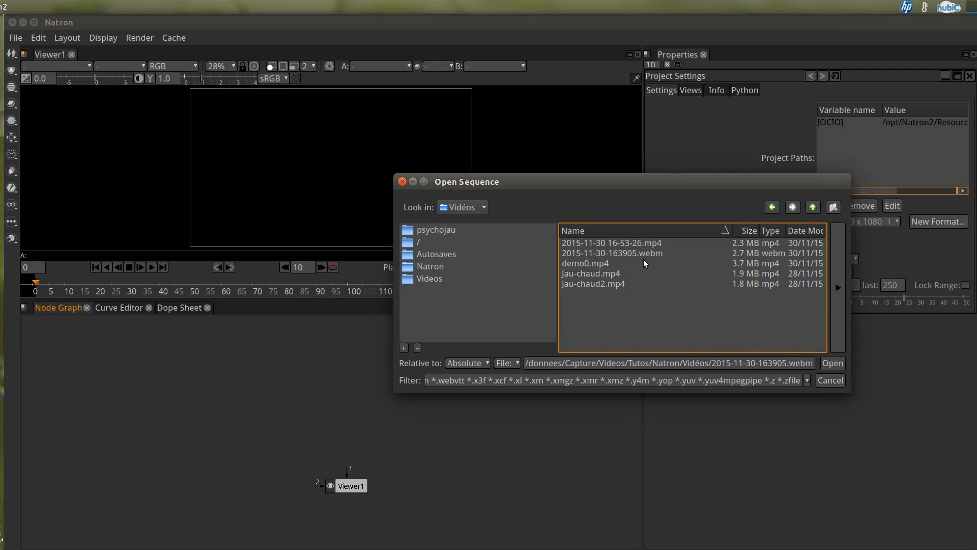
pyautogui.click(596, 264)
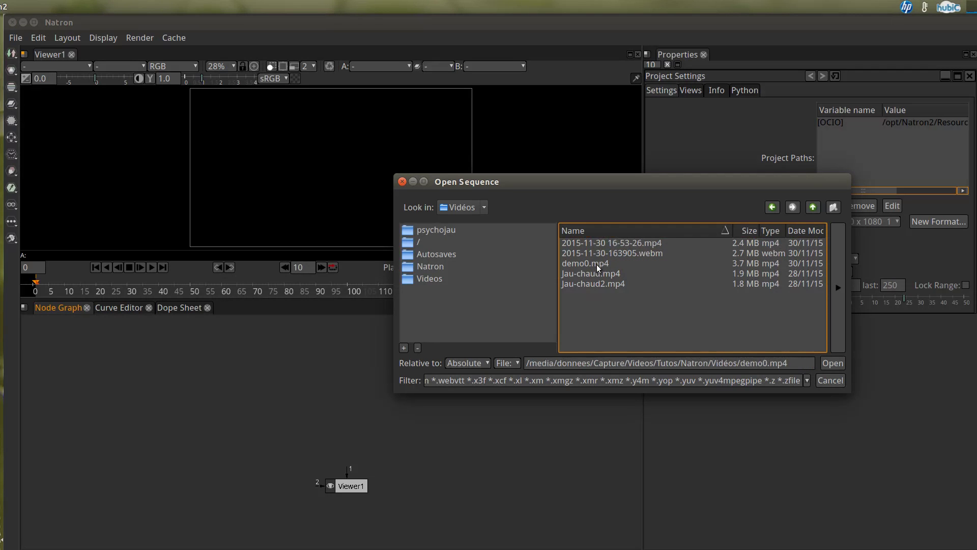
pyautogui.click(830, 362)
pyautogui.moveTo(371, 447); pyautogui.dragTo(284, 373)
pyautogui.moveTo(345, 473); pyautogui.dragTo(281, 373)
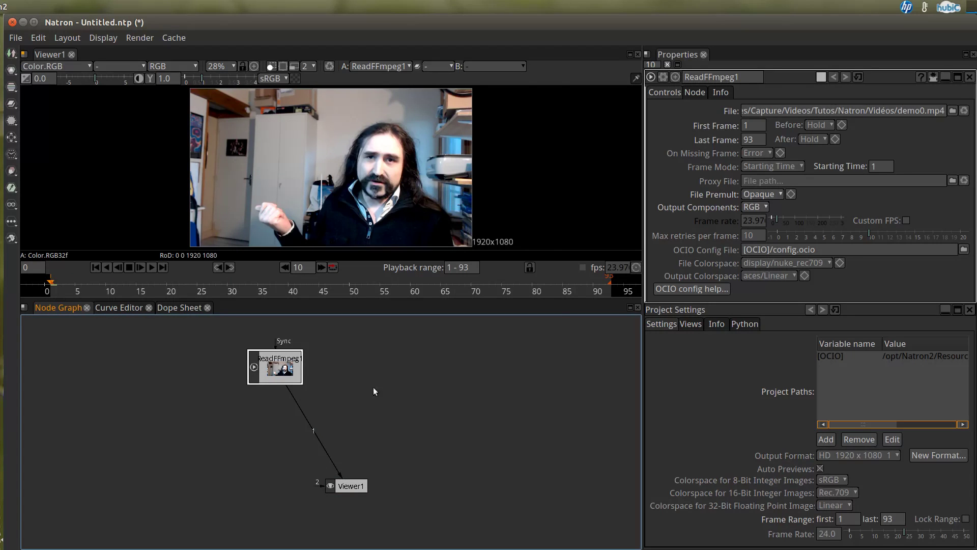
# Add a TextPango node and place it beside the ReadFFmpeg1 node, on its right
pyautogui.rightClick(365, 367)
pyautogui.moveTo(464, 360)
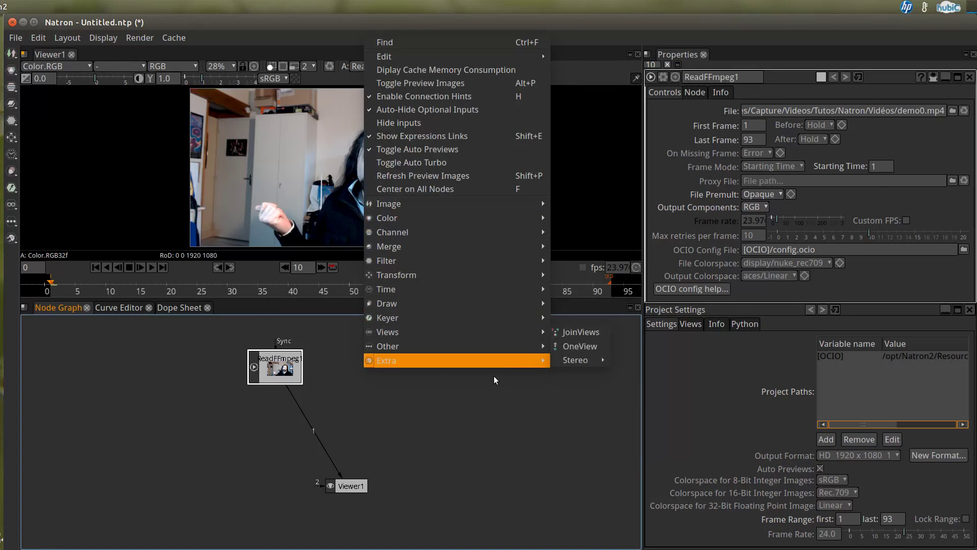
pyautogui.moveTo(484, 303)
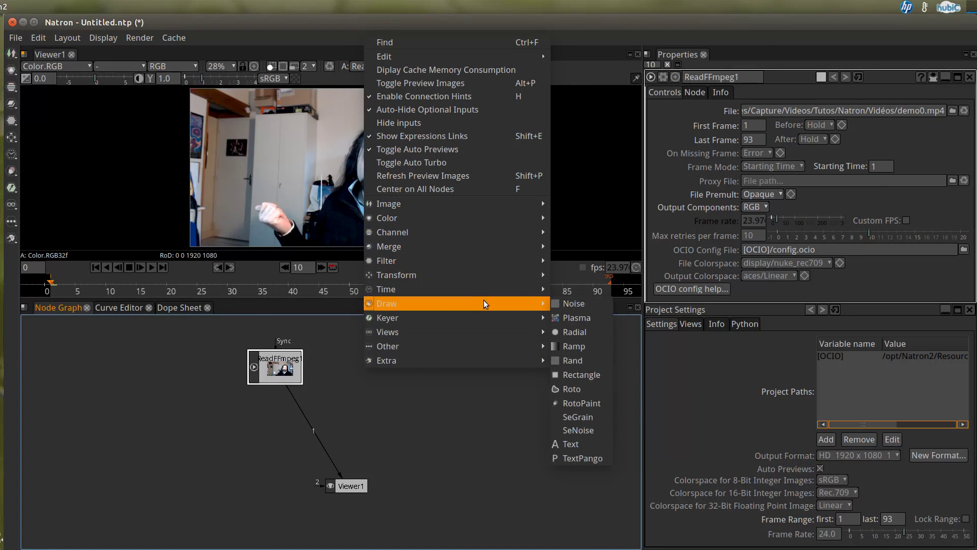
pyautogui.click(566, 457)
pyautogui.moveTo(356, 449); pyautogui.dragTo(396, 363)
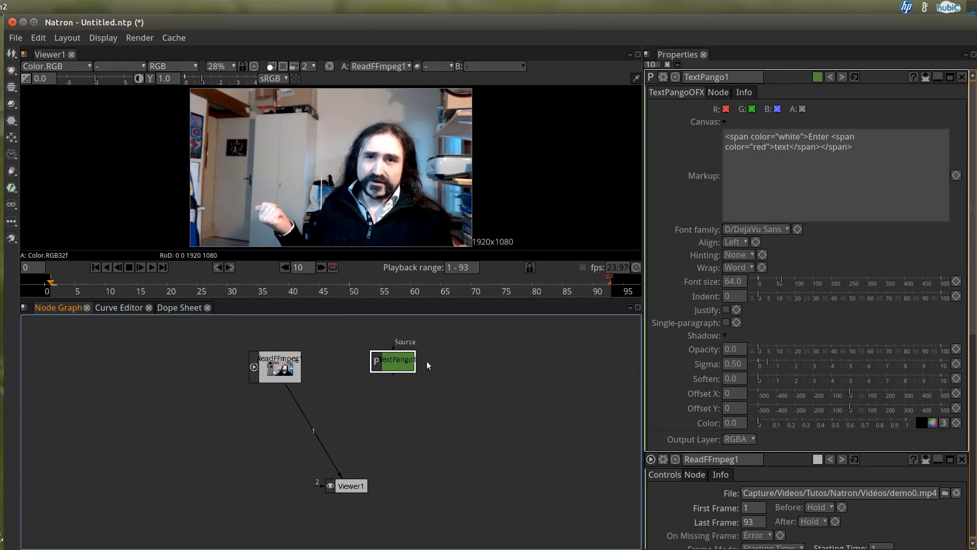
pyautogui.moveTo(385, 362); pyautogui.dragTo(370, 366)
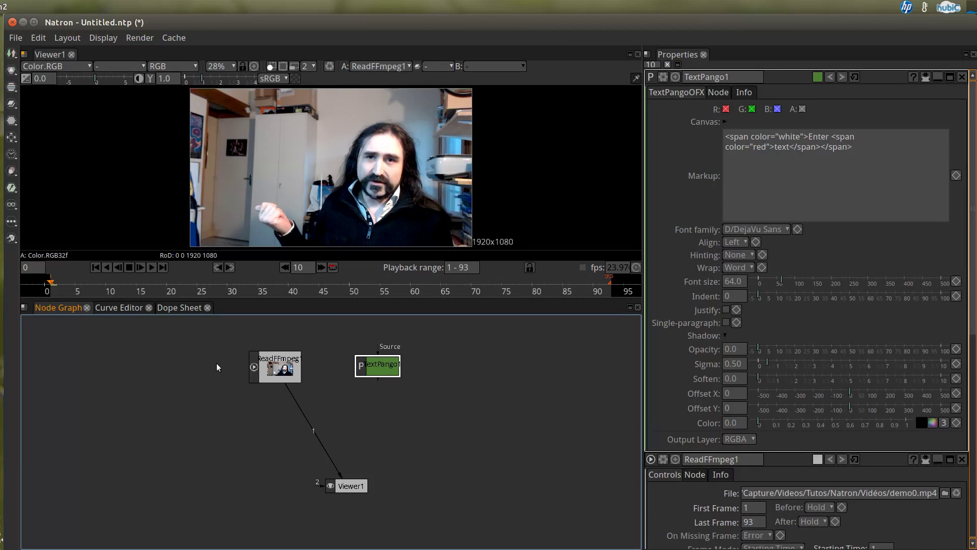
# Add a Merge node above Viewer1, with ReadFFmpeg1 feeding input A, TextPango1 feeding input B and its output going to the viewer
pyautogui.rightClick(341, 417)
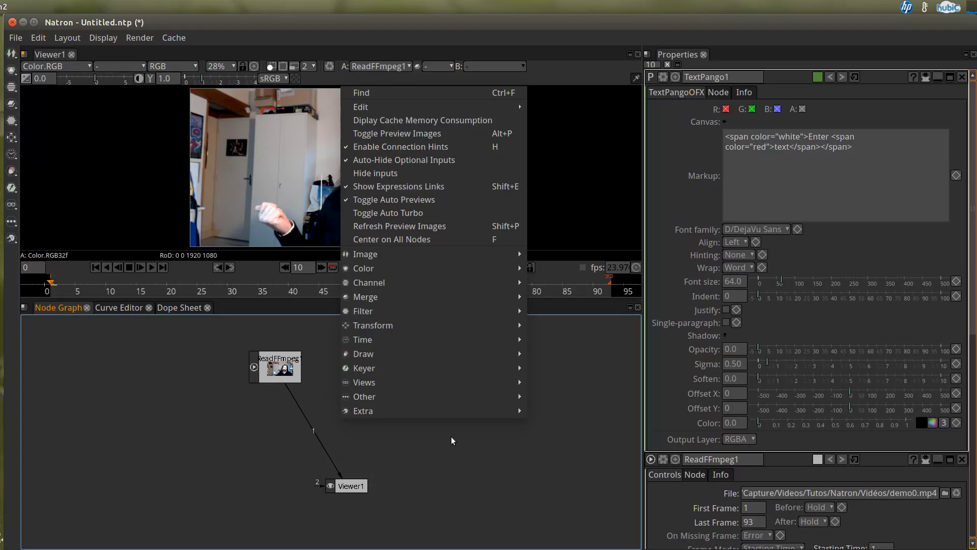
pyautogui.moveTo(439, 343)
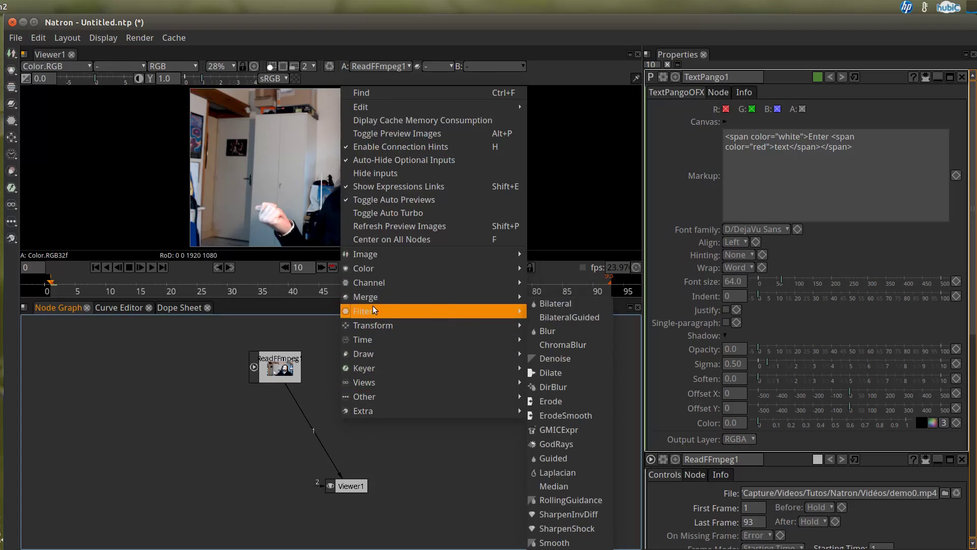
pyautogui.moveTo(370, 293)
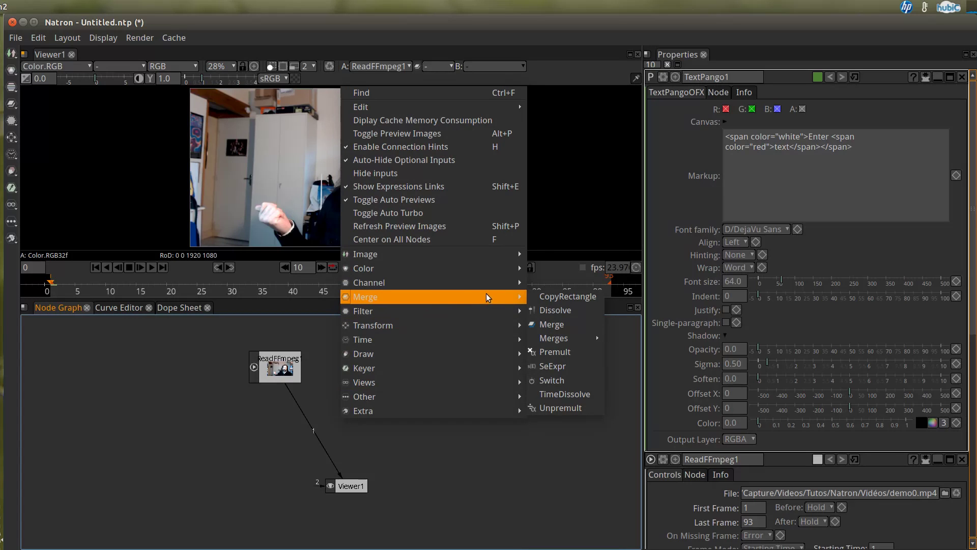
pyautogui.click(558, 328)
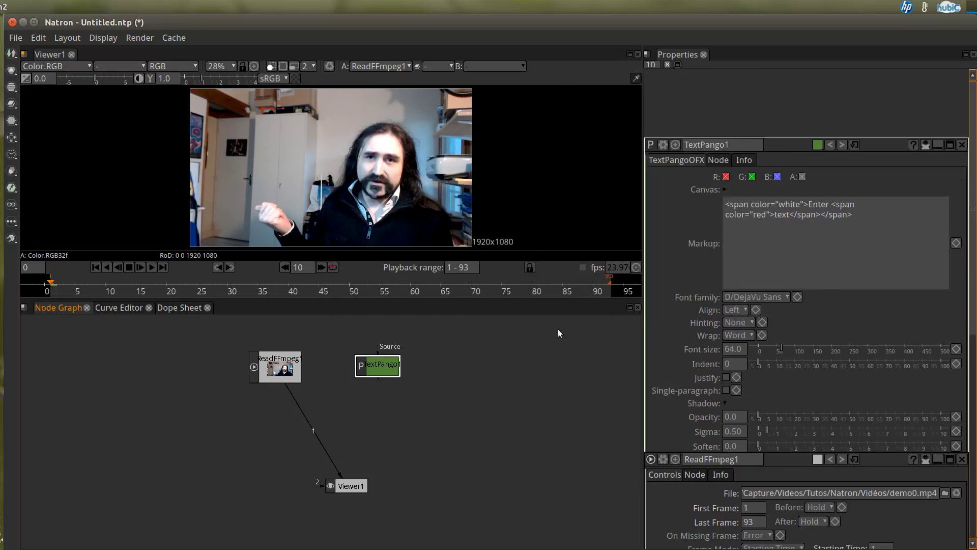
pyautogui.moveTo(378, 409); pyautogui.dragTo(334, 425)
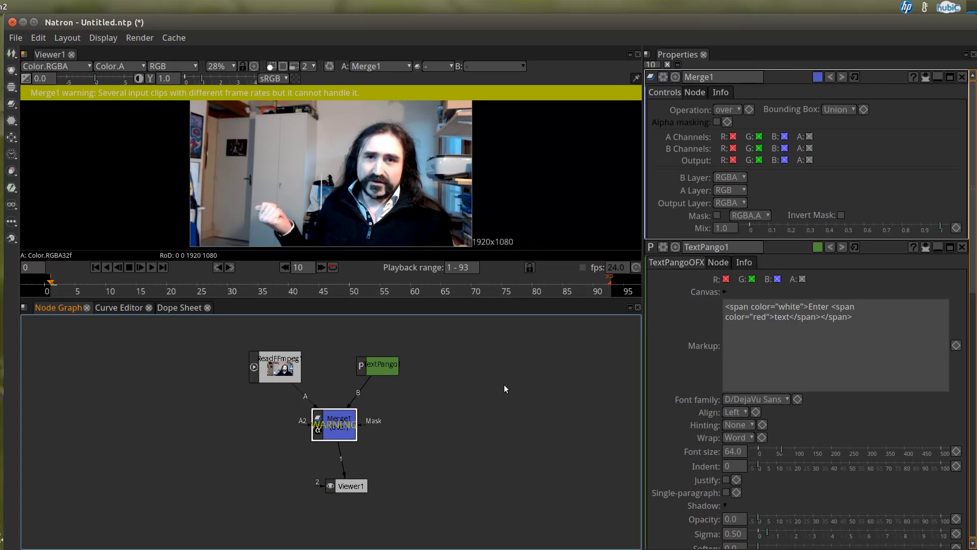
# Compare the frame rate in the ReadFFmpeg1 properties with the frame rate in the project settings
pyautogui.doubleClick(290, 370)
pyautogui.scroll(-5, 793, 432)
pyautogui.scroll(-2, 774, 430)
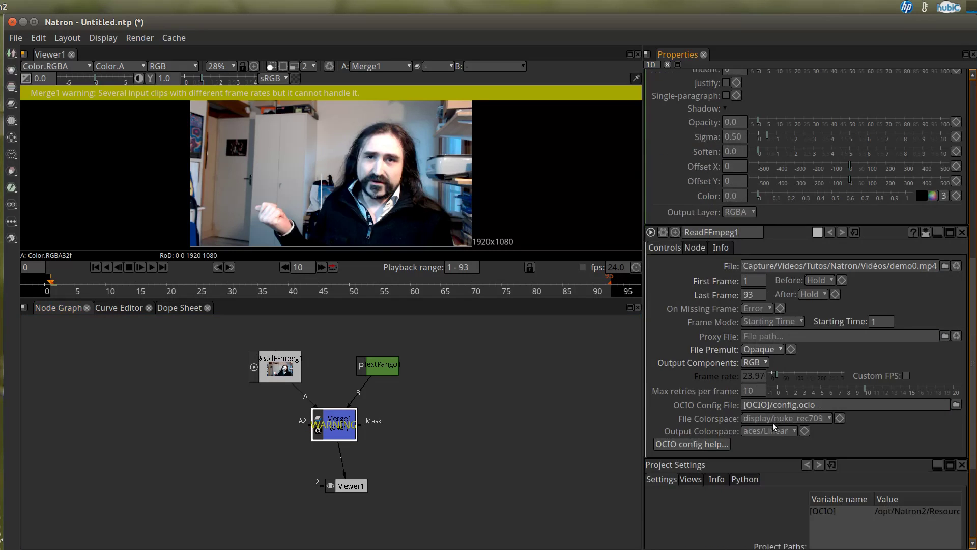
pyautogui.scroll(-3, 769, 508)
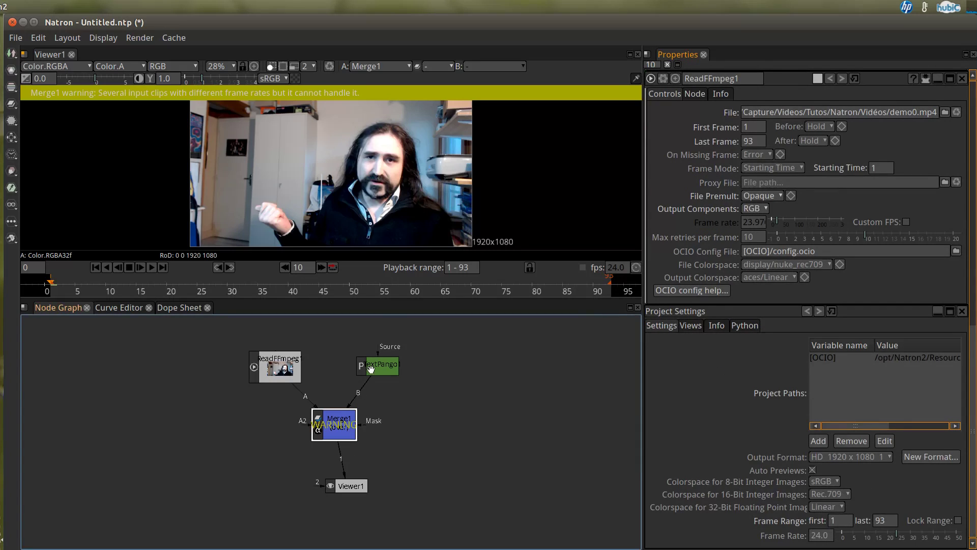
pyautogui.click(276, 365)
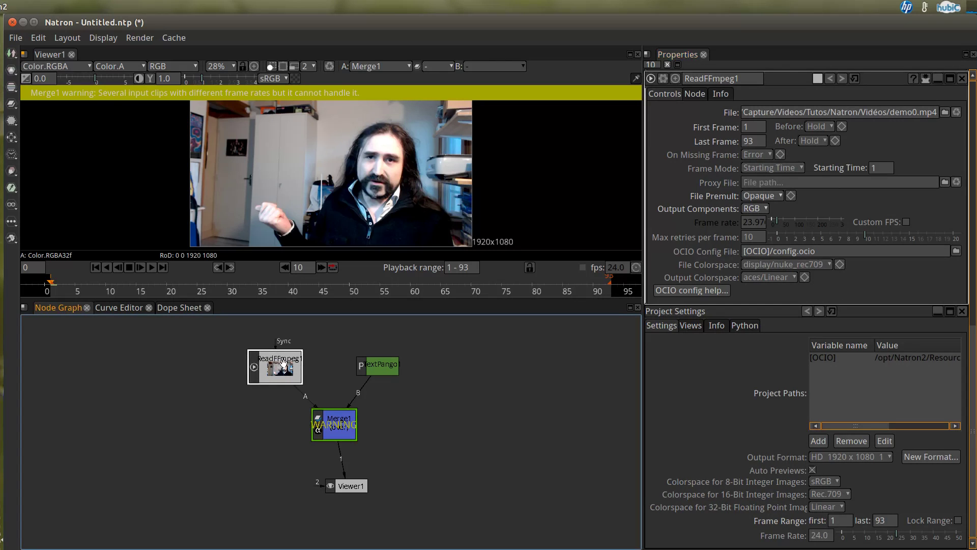
pyautogui.click(820, 535)
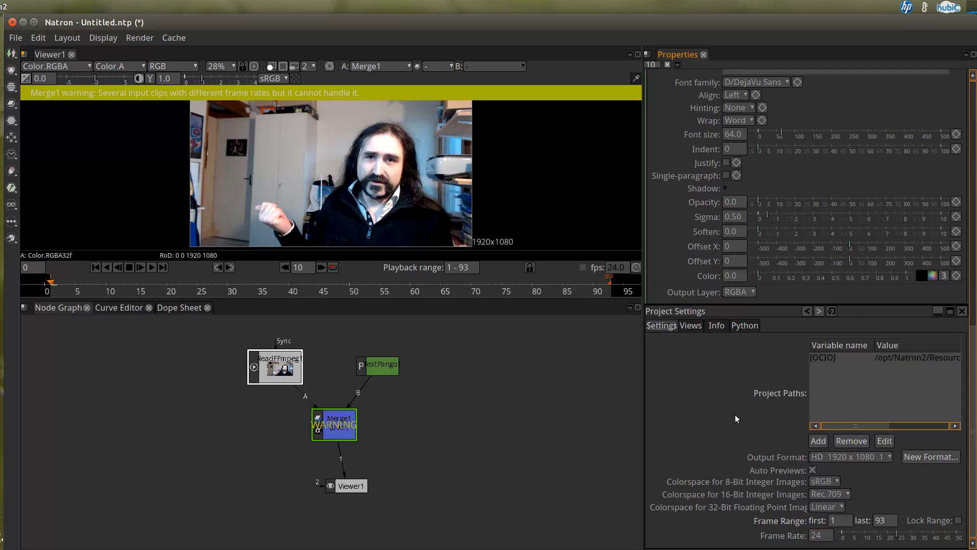
pyautogui.scroll(10, 734, 414)
pyautogui.scroll(3, 754, 428)
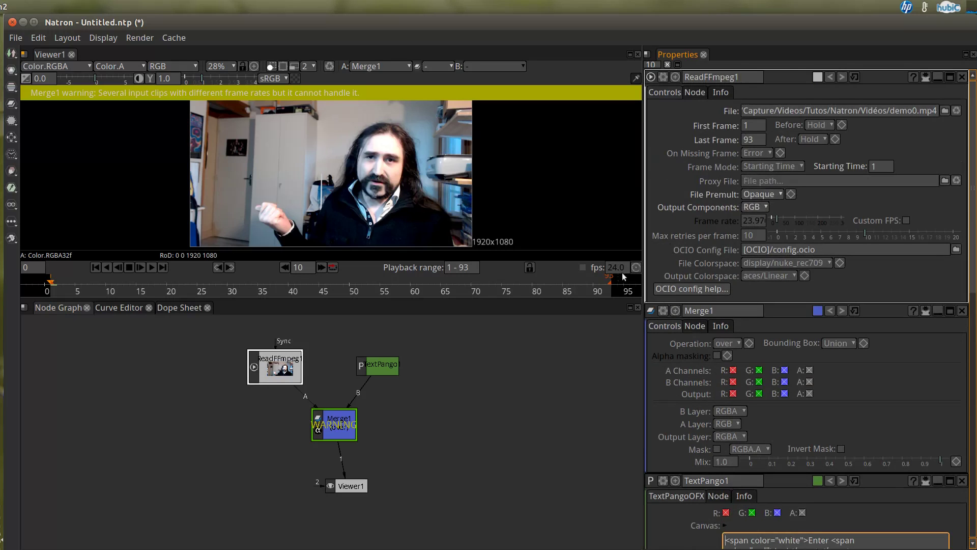
pyautogui.click(293, 370)
# Set the project frame rate to 23.97 in the project settings
pyautogui.moveTo(973, 209); pyautogui.dragTo(975, 377)
pyautogui.scroll(-6, 974, 377)
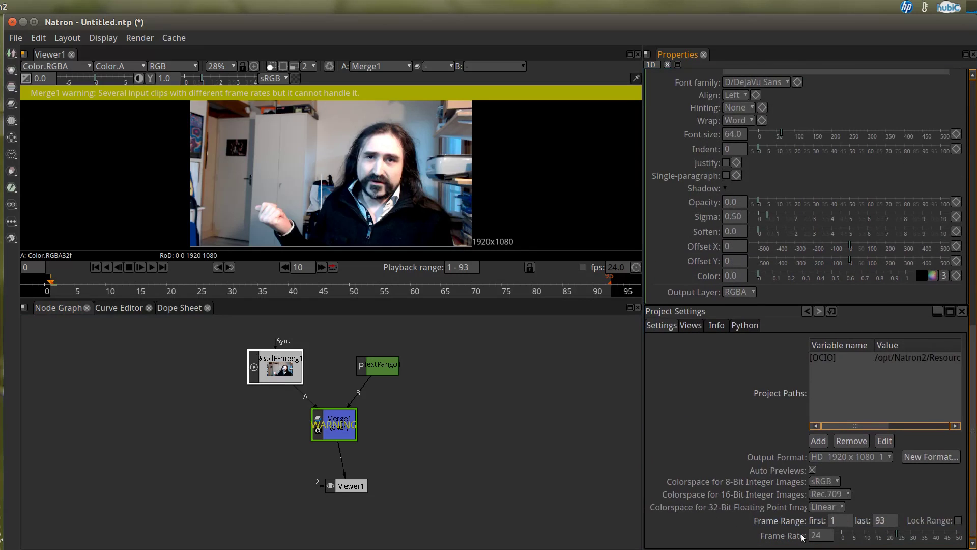
pyautogui.doubleClick(824, 536)
pyautogui.write('23.97')
pyautogui.press('Return')
pyautogui.click(514, 473)
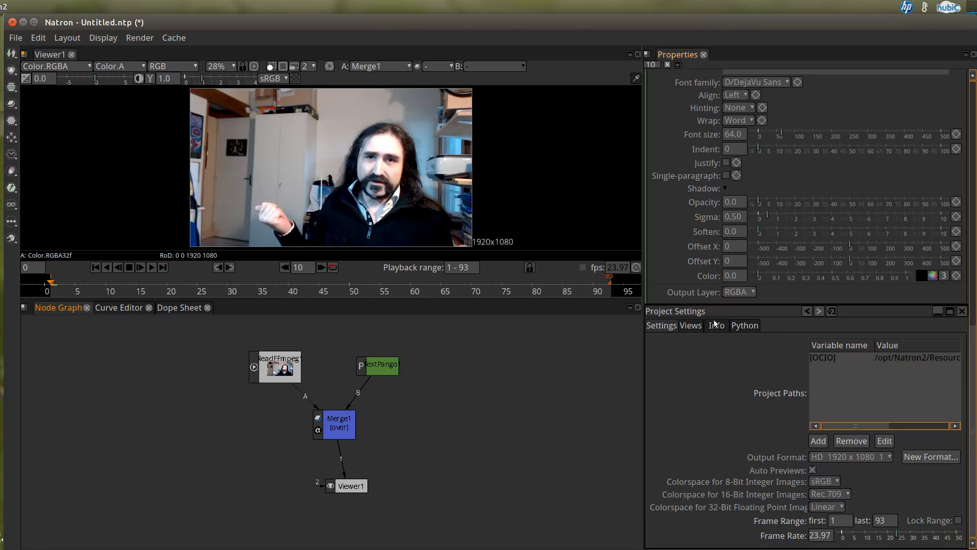
pyautogui.click(68, 38)
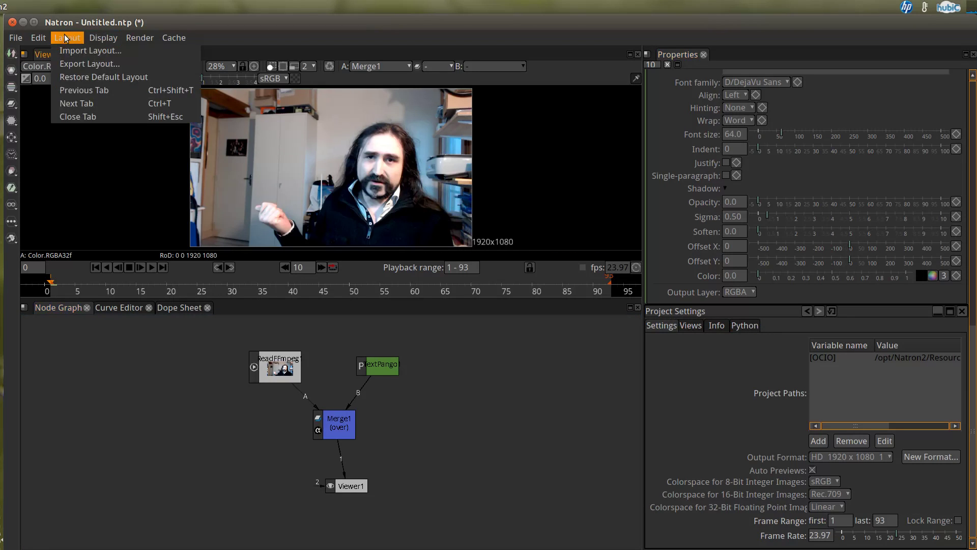
pyautogui.moveTo(47, 40)
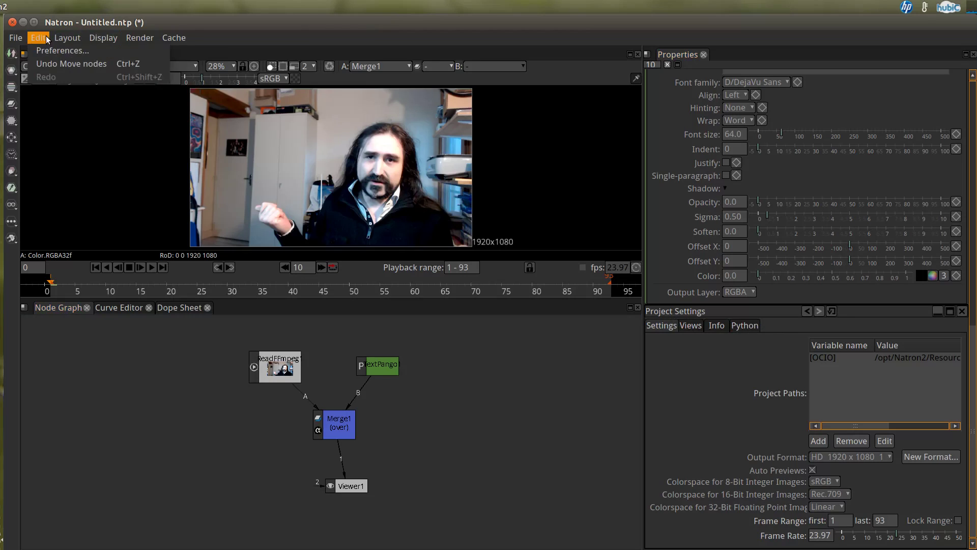
pyautogui.moveTo(102, 40)
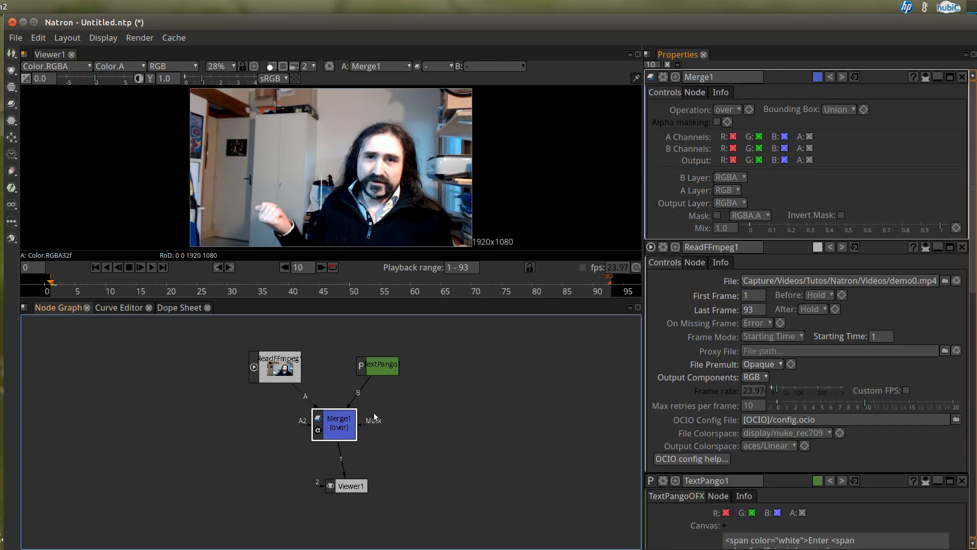
# Swap the Merge1 inputs so that TextPango1 feeds input A and ReadFFmpeg1 feeds input B, arranging the two source nodes above it
pyautogui.moveTo(292, 376); pyautogui.dragTo(378, 367)
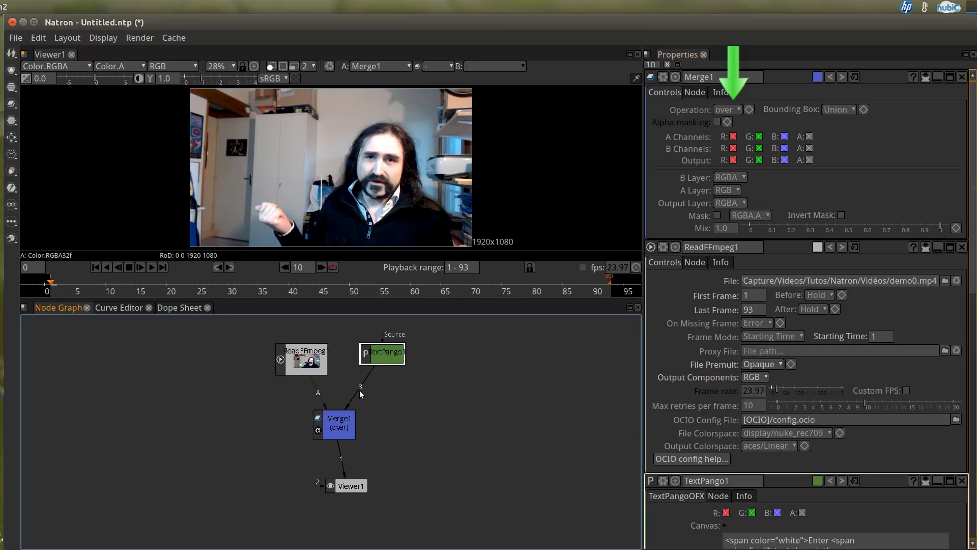
pyautogui.moveTo(318, 392)
pyautogui.mouseDown()
pyautogui.moveTo(371, 377)
pyautogui.moveTo(320, 392)
pyautogui.mouseUp()
pyautogui.moveTo(376, 403); pyautogui.dragTo(379, 377)
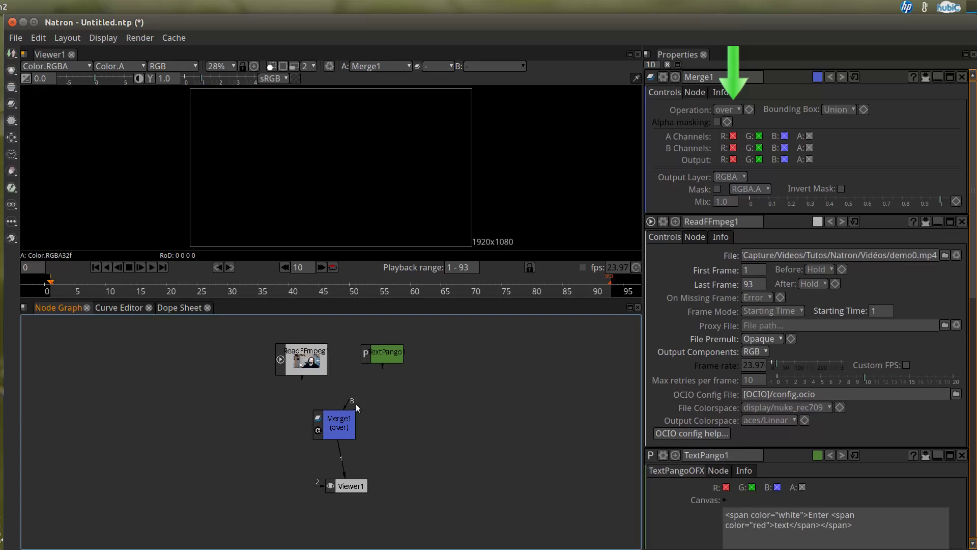
pyautogui.moveTo(297, 379); pyautogui.dragTo(298, 379)
pyautogui.moveTo(333, 415); pyautogui.dragTo(377, 364)
pyautogui.moveTo(361, 415); pyautogui.dragTo(317, 362)
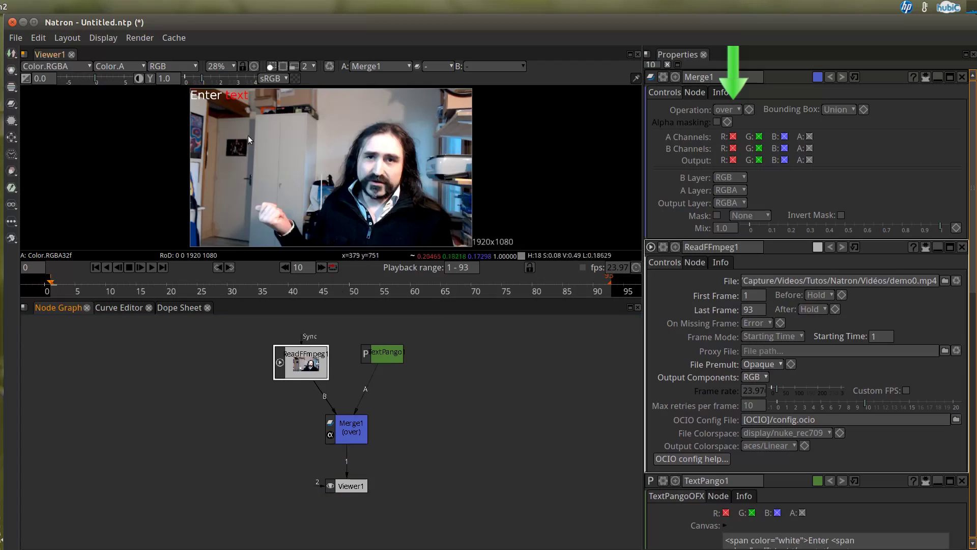
pyautogui.moveTo(382, 354); pyautogui.dragTo(380, 358)
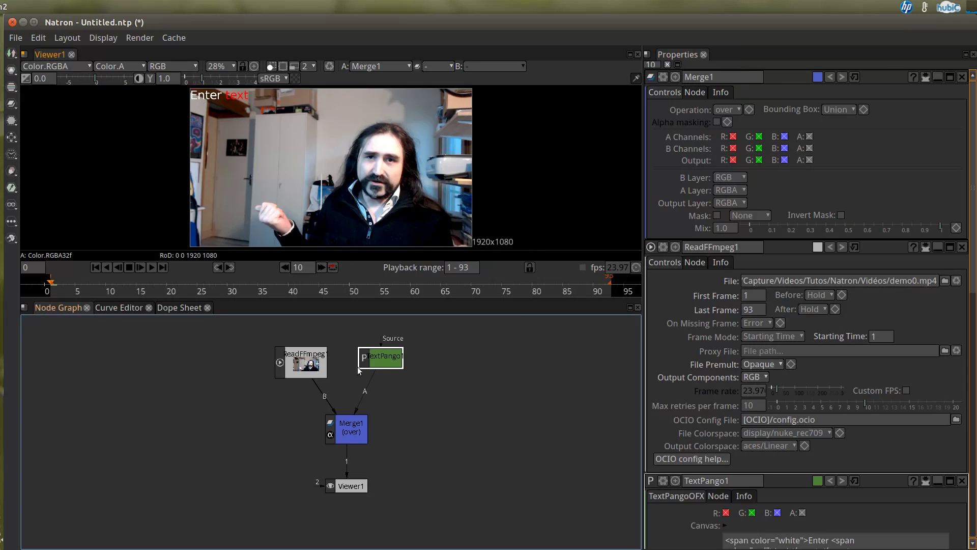
# Set the TextPango1 font size to 161 and select its markup text
pyautogui.doubleClick(380, 357)
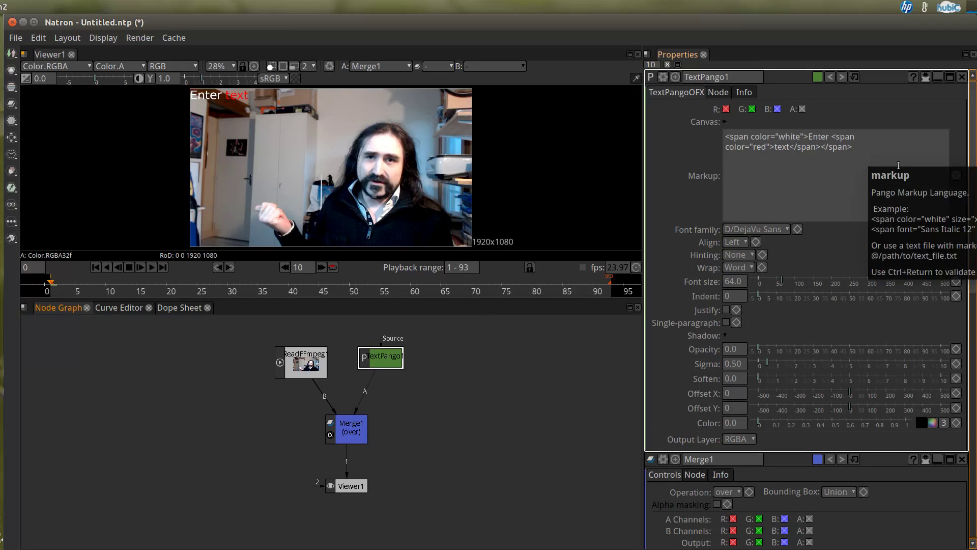
pyautogui.moveTo(782, 281); pyautogui.dragTo(838, 282)
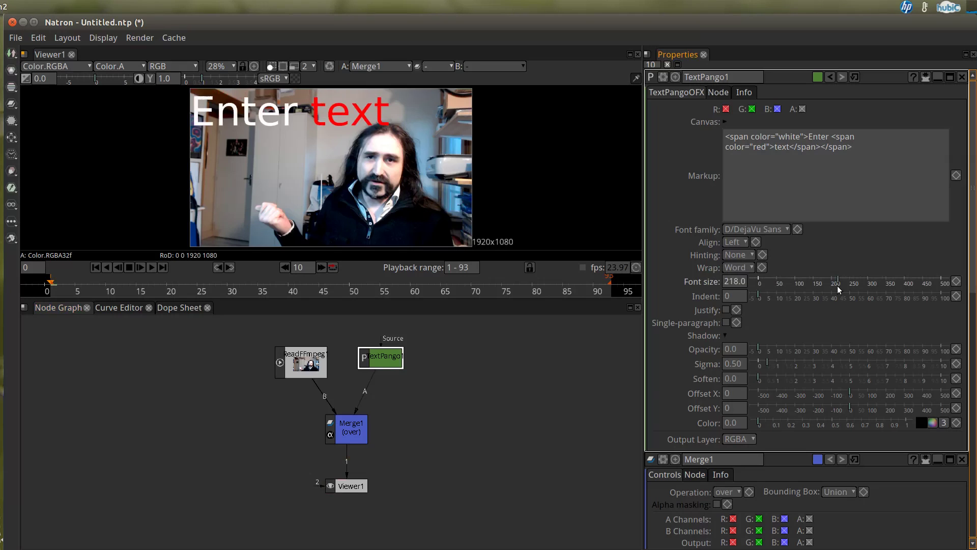
pyautogui.moveTo(828, 279); pyautogui.dragTo(818, 282)
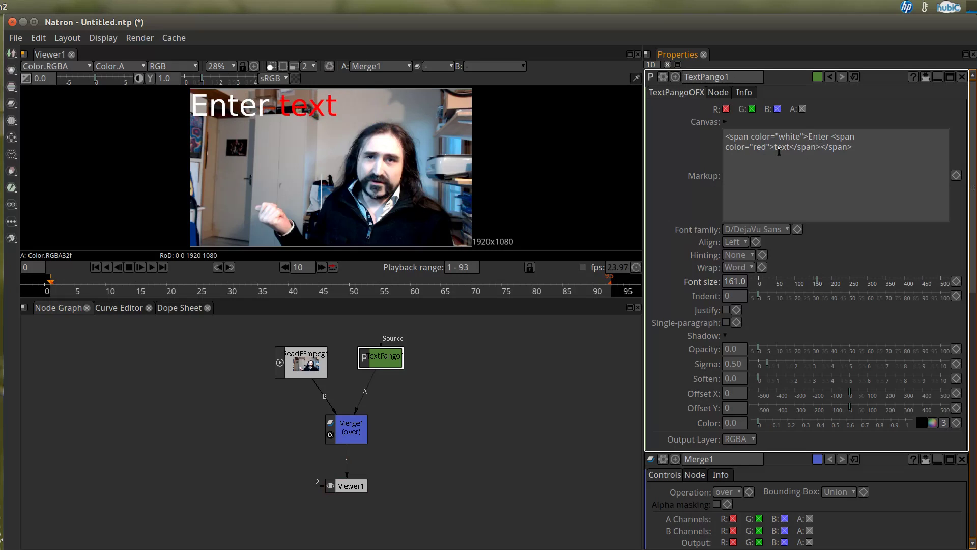
pyautogui.moveTo(881, 162); pyautogui.dragTo(743, 137)
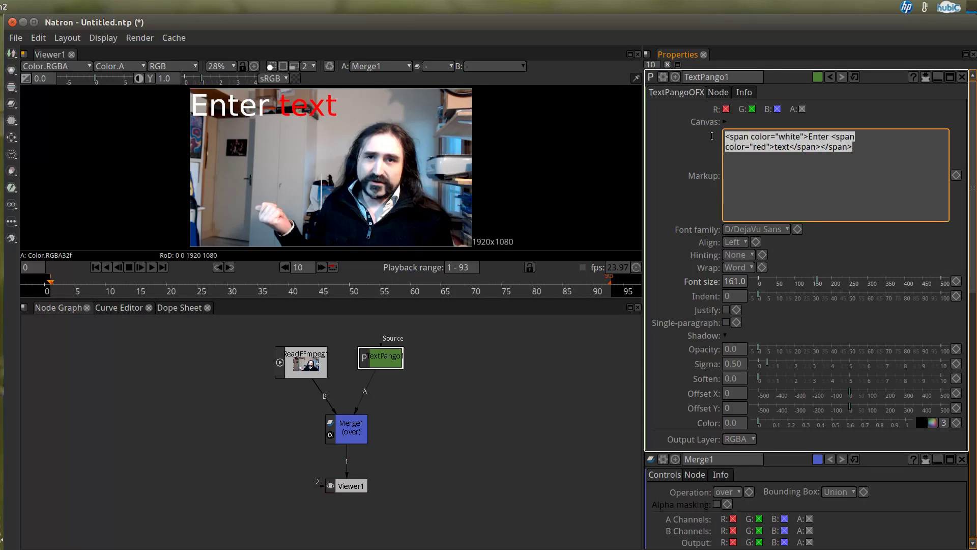
pyautogui.rightClick(723, 133)
pyautogui.click(854, 159)
pyautogui.moveTo(887, 174); pyautogui.dragTo(743, 136)
# Add a Text node and place it beside TextPango1, on its right
pyautogui.rightClick(441, 374)
pyautogui.moveTo(567, 304)
pyautogui.click(661, 448)
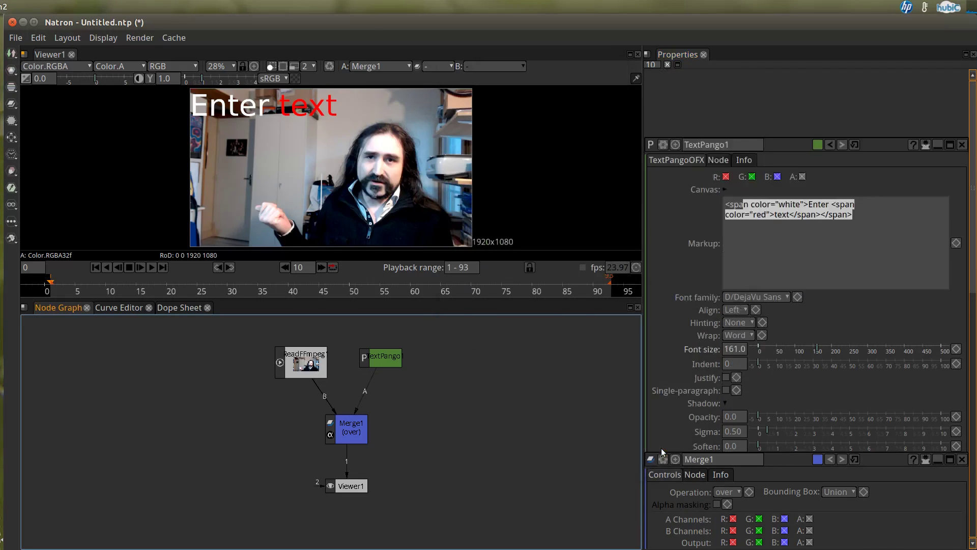
pyautogui.moveTo(359, 441); pyautogui.dragTo(498, 360)
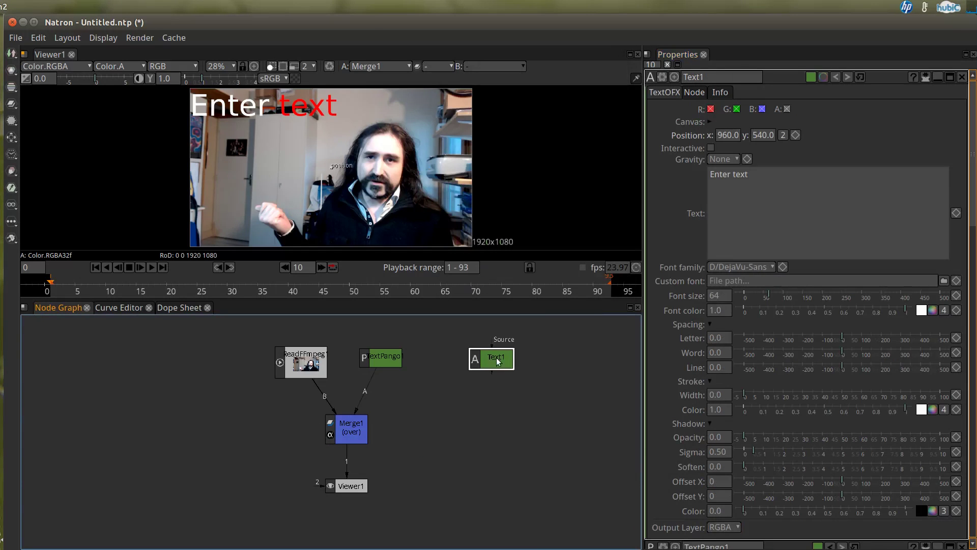
pyautogui.tripleClick(770, 176)
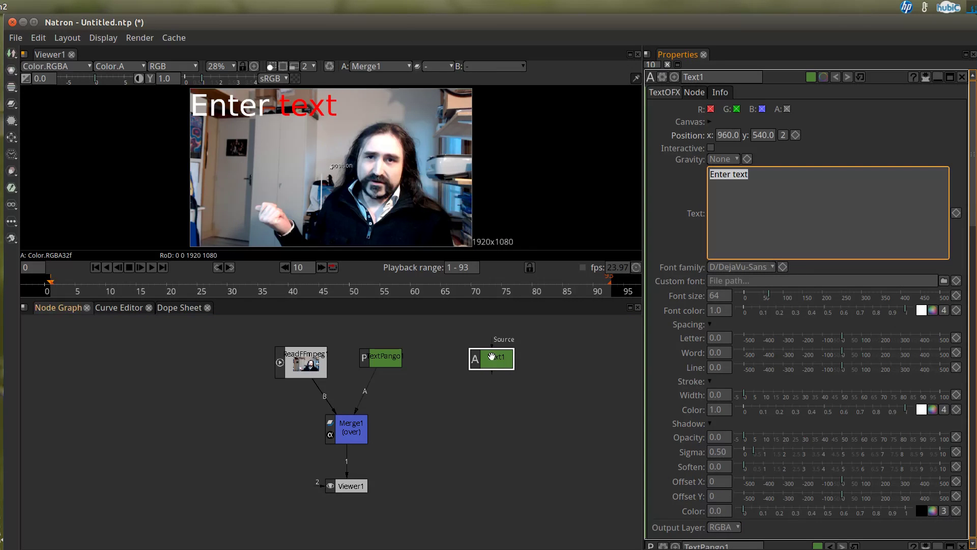
pyautogui.moveTo(491, 358); pyautogui.dragTo(461, 367)
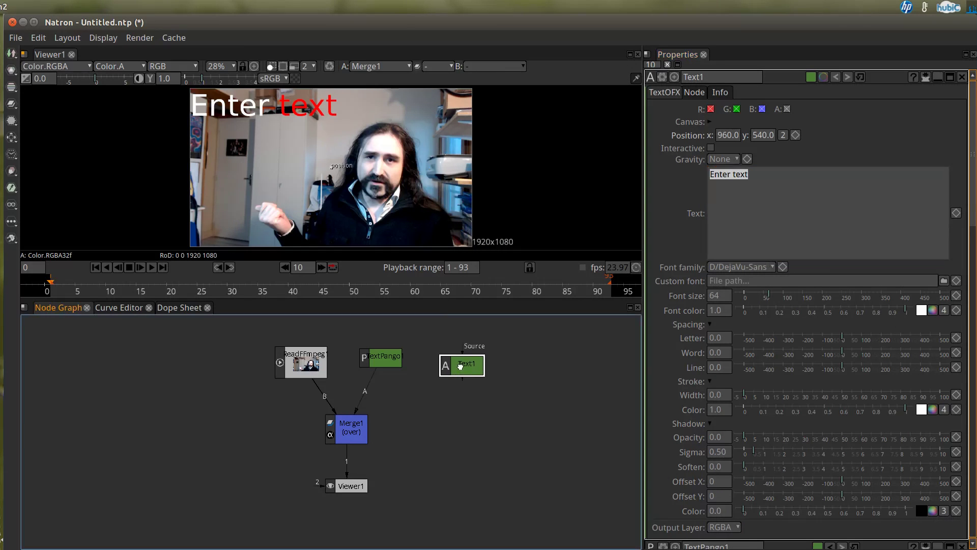
# Delete TextPango1 and connect Text1 to input A of Merge1 in its place
pyautogui.click(402, 365)
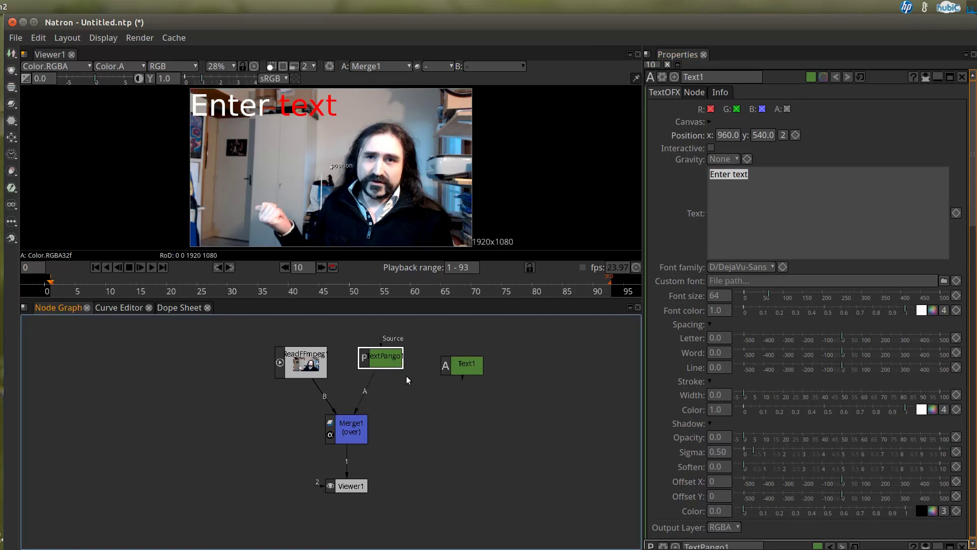
pyautogui.press('Delete')
pyautogui.moveTo(462, 364); pyautogui.dragTo(352, 428)
# Replace the Text1 text with "Chez Jau" and move it to about x 237, y 932 in the frame
pyautogui.click(829, 184)
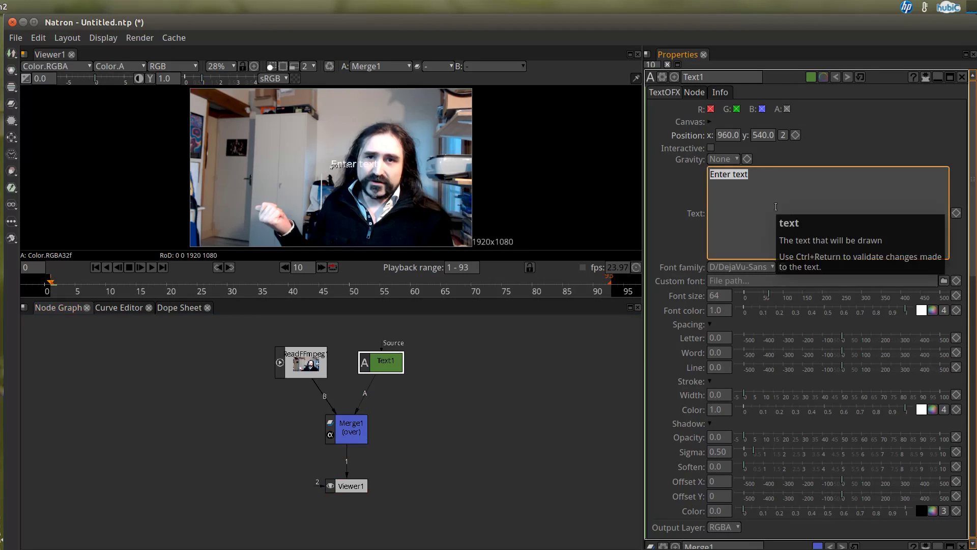
pyautogui.write('Chez Jau')
pyautogui.hotkey('ctrl', 'a')
pyautogui.click(431, 248)
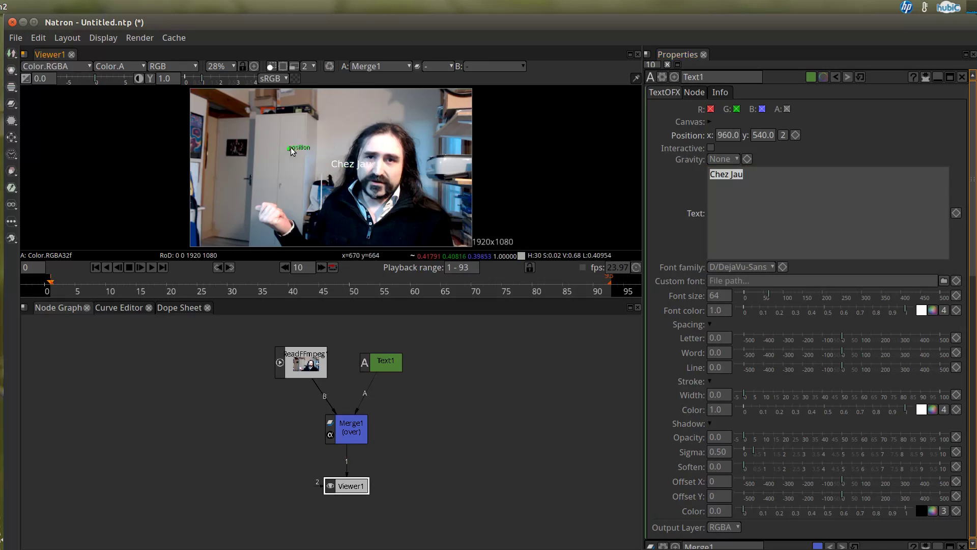
pyautogui.moveTo(291, 151); pyautogui.dragTo(225, 111)
# Set the Text1 font color to bright green, with red 6, green 255 and blue 6
pyautogui.click(823, 225)
pyautogui.click(932, 311)
pyautogui.moveTo(532, 187); pyautogui.dragTo(557, 153)
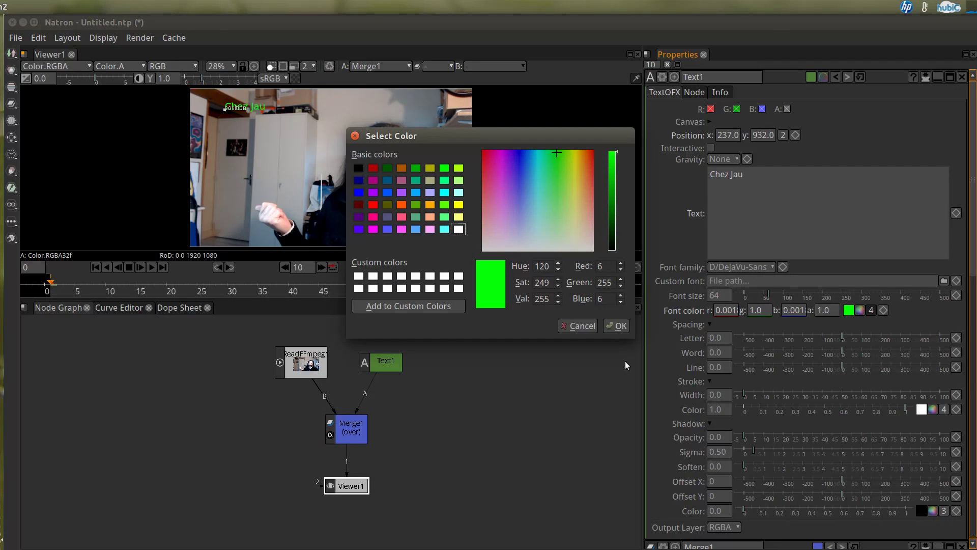
pyautogui.click(617, 326)
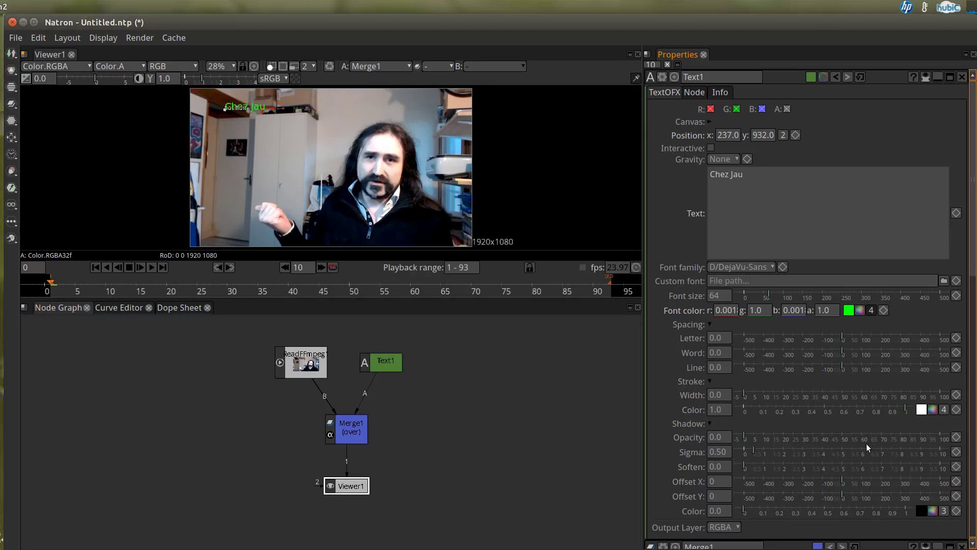
# Give the Text1 shadow an opacity of 22, an X offset of 16 and a Y offset of 21
pyautogui.moveTo(771, 439)
pyautogui.mouseDown()
pyautogui.moveTo(947, 437)
pyautogui.moveTo(787, 439)
pyautogui.mouseUp()
pyautogui.click(844, 481)
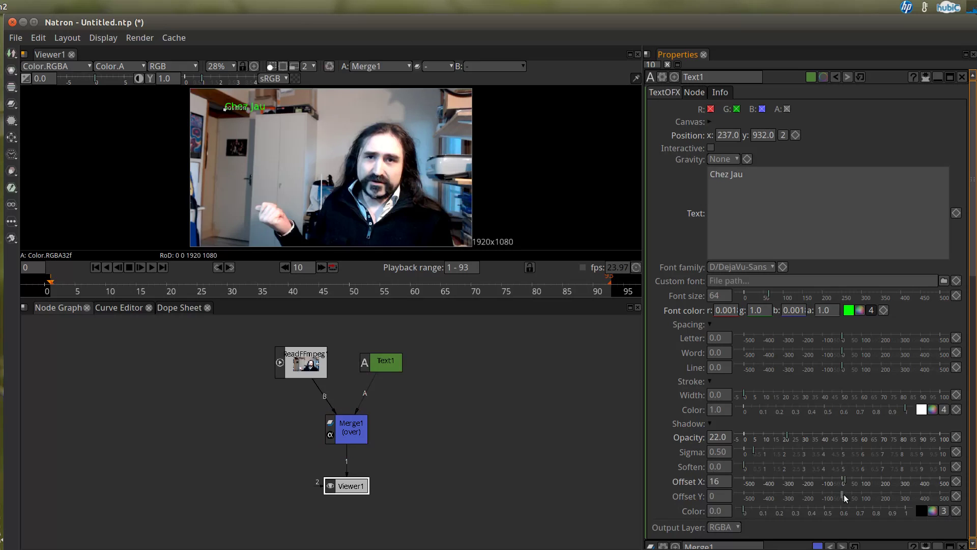
pyautogui.moveTo(848, 498); pyautogui.dragTo(846, 497)
# Enlarge the Text1 font size to 127 and reposition the text at about x 206, y 835
pyautogui.moveTo(768, 297); pyautogui.dragTo(793, 298)
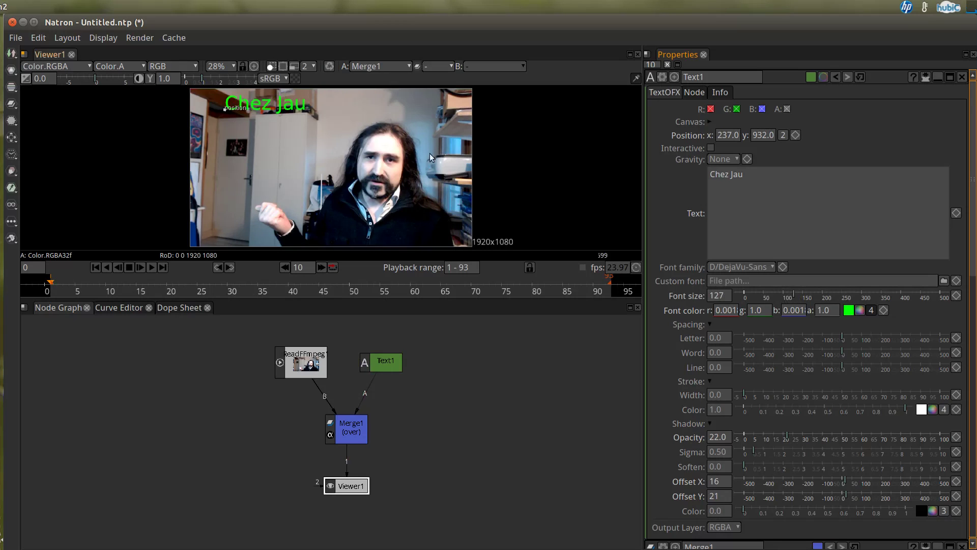
pyautogui.moveTo(222, 126); pyautogui.dragTo(220, 128)
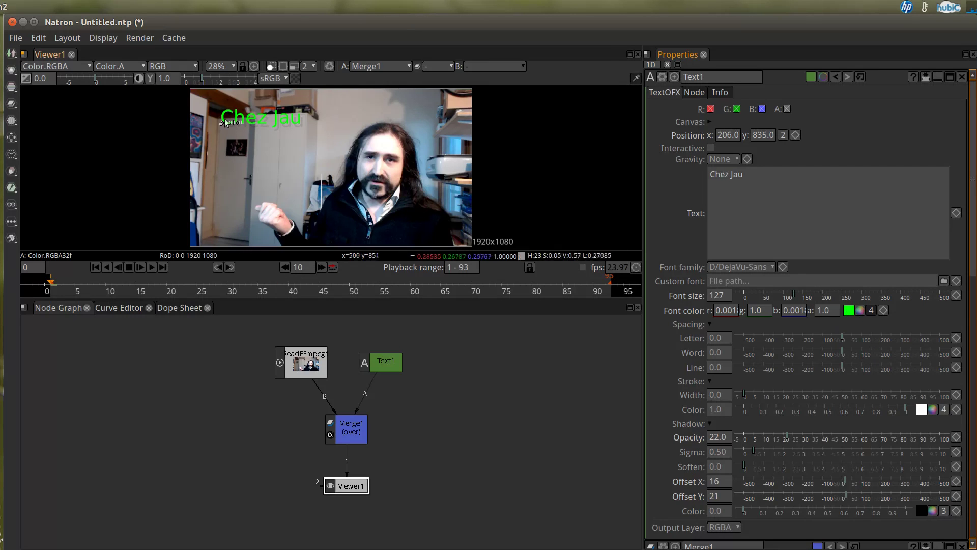
pyautogui.click(407, 401)
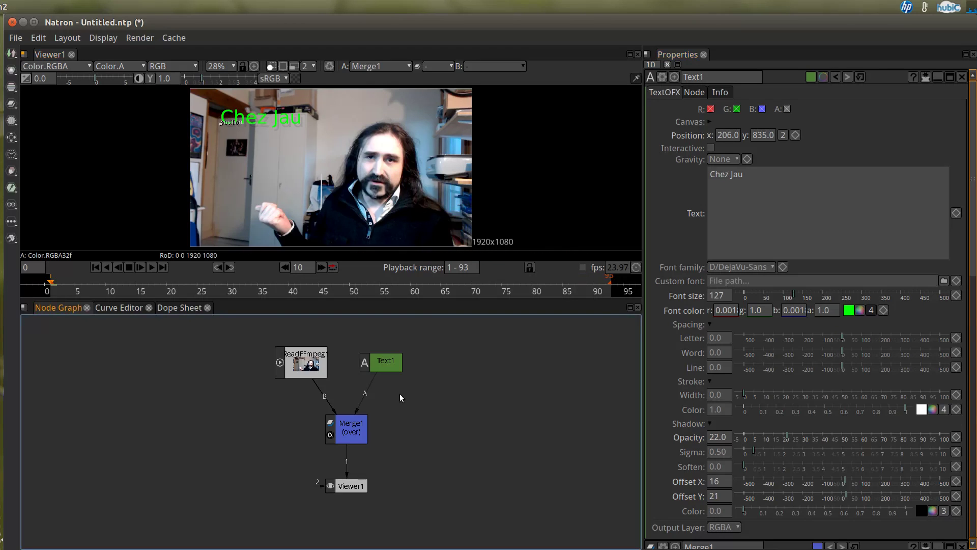
# Move Merge1 and Viewer1 lower in the node graph to make room beneath the two source nodes
pyautogui.moveTo(362, 430); pyautogui.dragTo(360, 411)
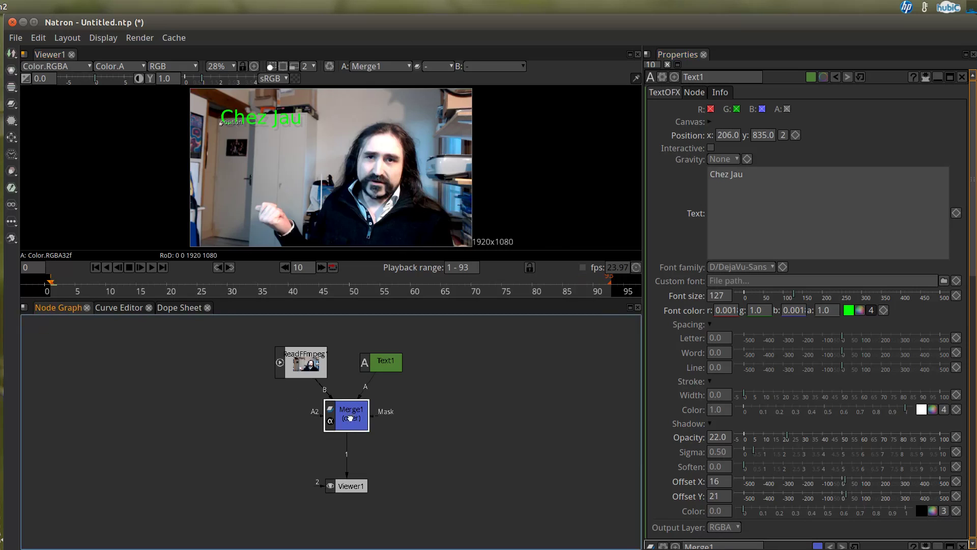
pyautogui.moveTo(350, 418); pyautogui.dragTo(347, 437)
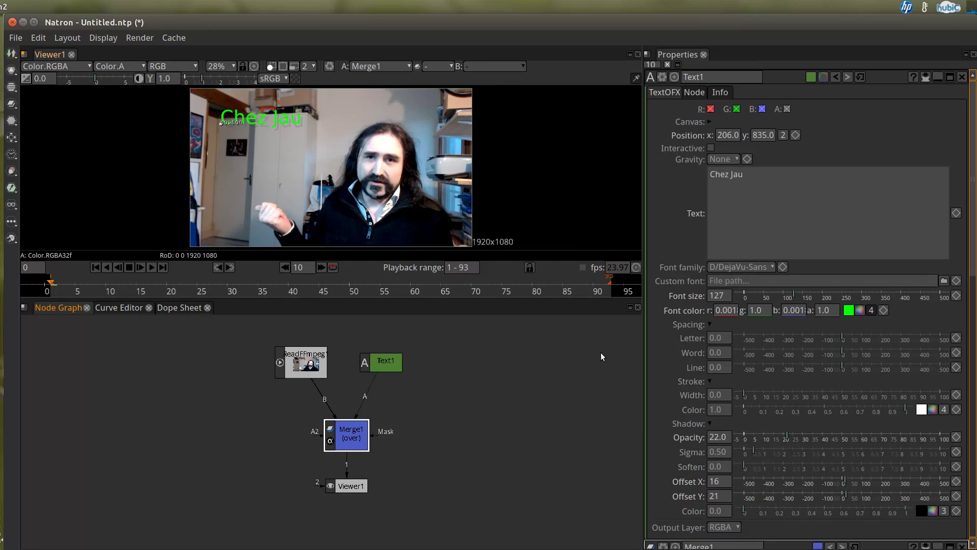
pyautogui.moveTo(350, 485); pyautogui.dragTo(350, 519)
pyautogui.moveTo(350, 411); pyautogui.dragTo(350, 445)
pyautogui.rightClick(393, 372)
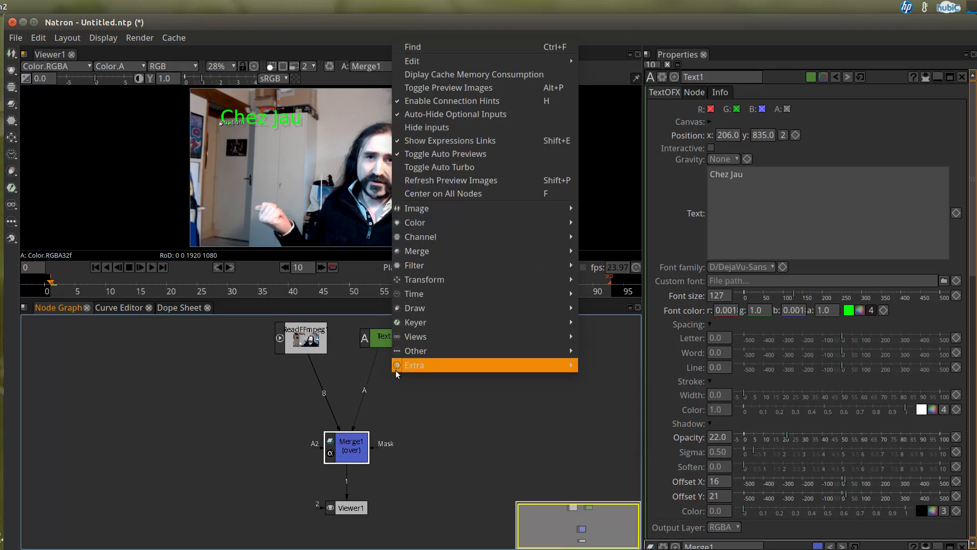
pyautogui.moveTo(519, 251)
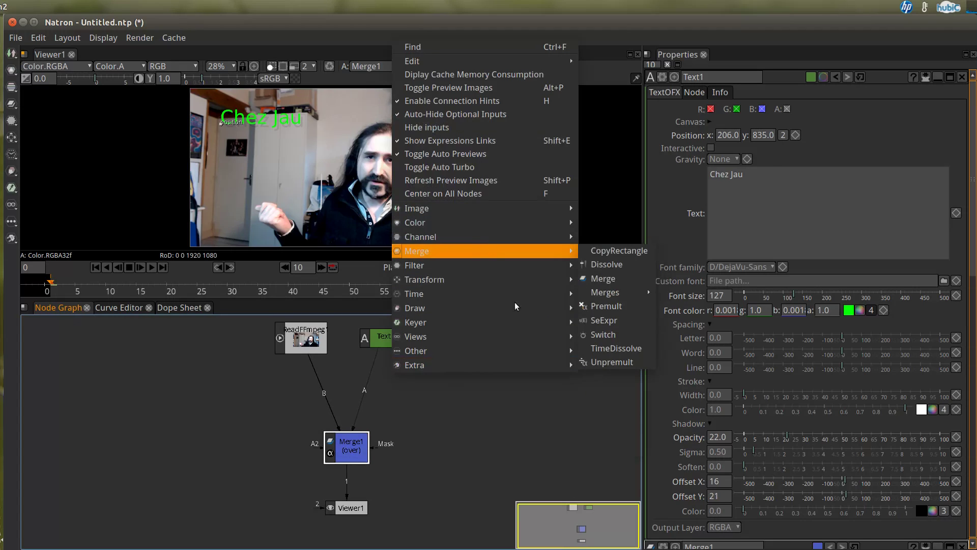
pyautogui.moveTo(489, 284)
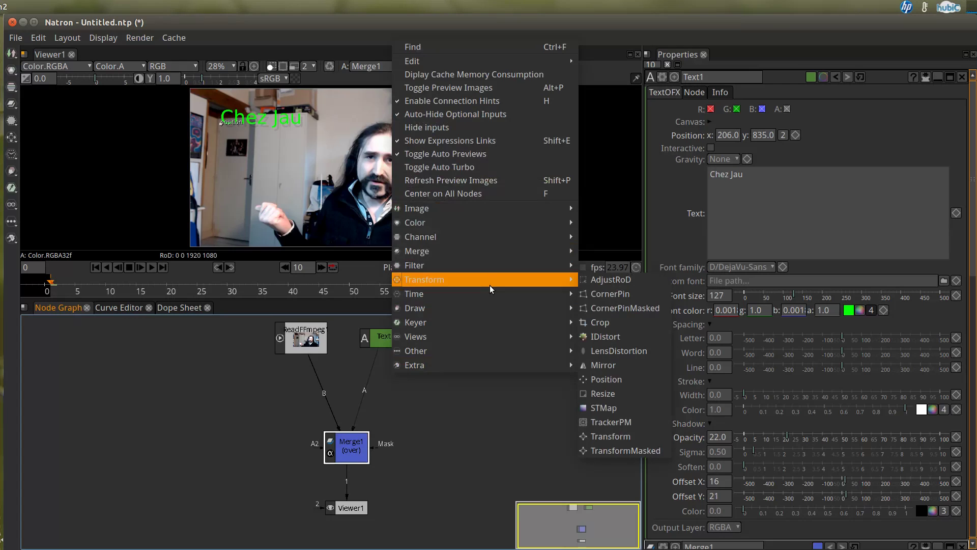
pyautogui.click(432, 440)
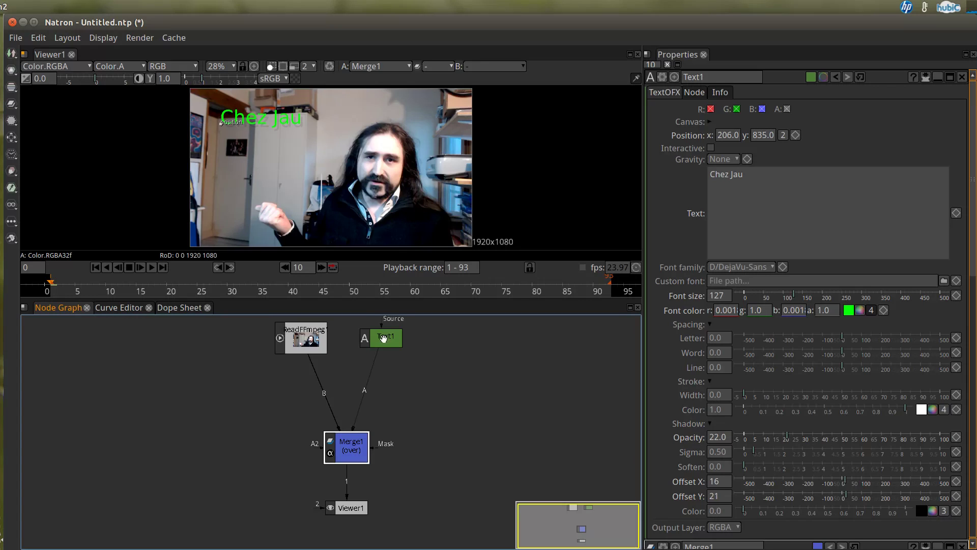
# Move Viewer1 and Merge1 further down, keeping Merge1 above Viewer1, to widen the gap below ReadFFmpeg1 and Text1
pyautogui.moveTo(351, 507); pyautogui.dragTo(351, 525)
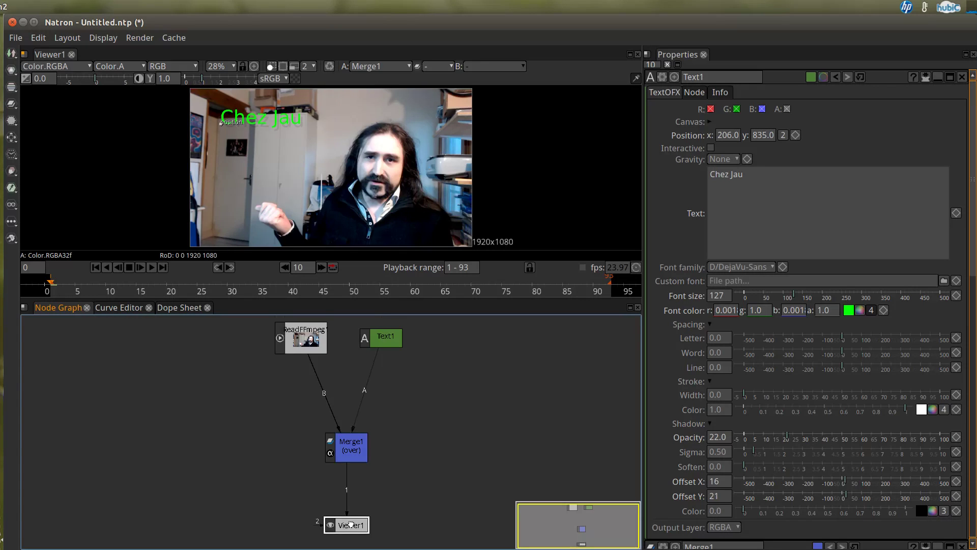
pyautogui.moveTo(330, 401); pyautogui.dragTo(325, 423)
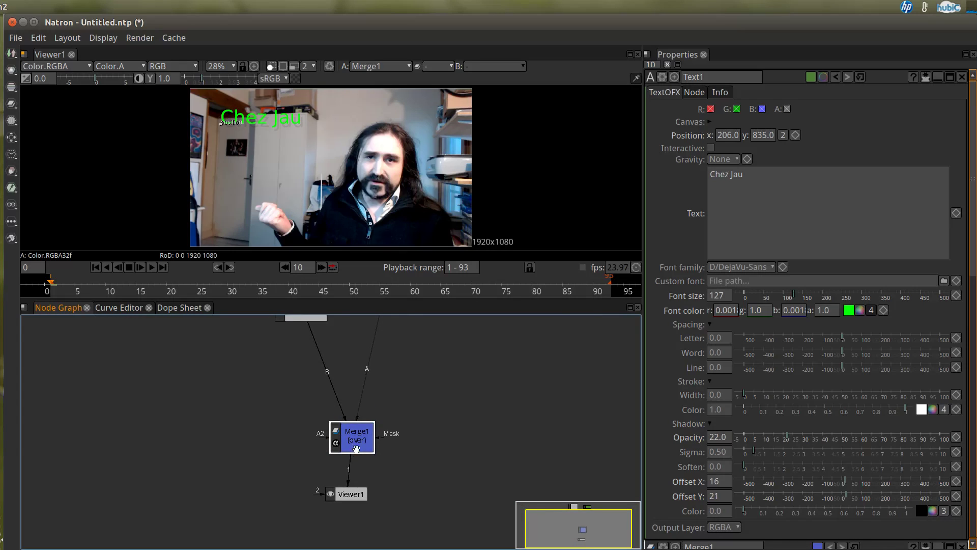
pyautogui.click(348, 499)
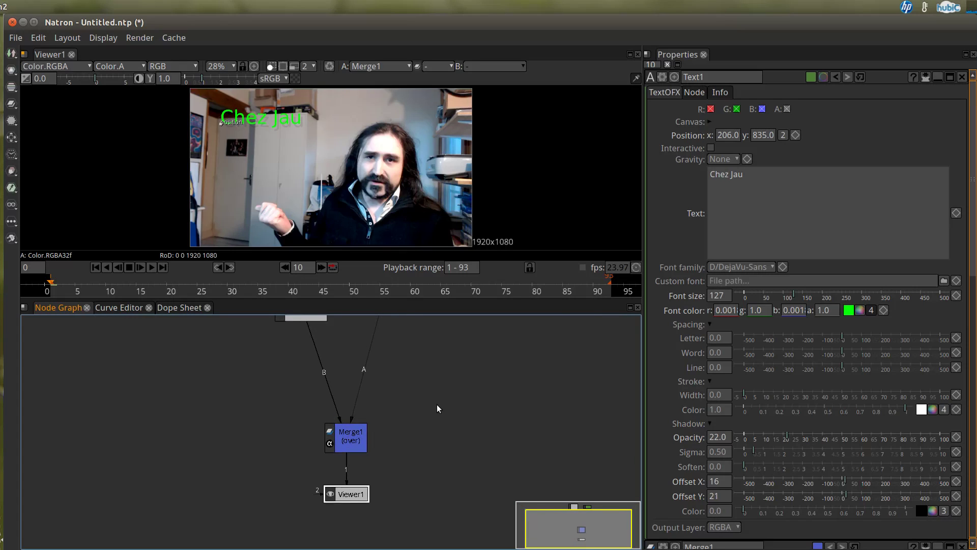
pyautogui.moveTo(440, 412); pyautogui.dragTo(447, 457)
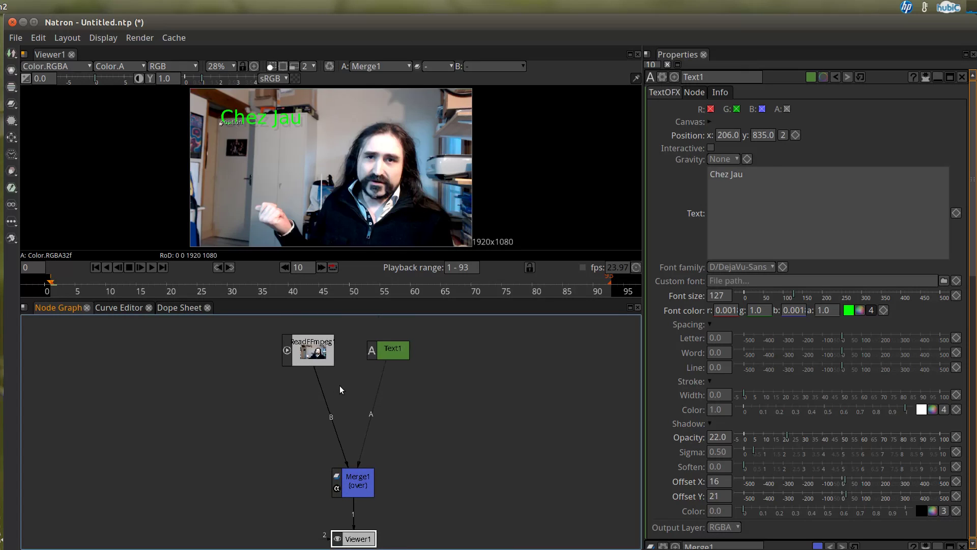
# Add a Swirl node from the extra distortion effects and insert it between Text1 and Merge1
pyautogui.rightClick(377, 394)
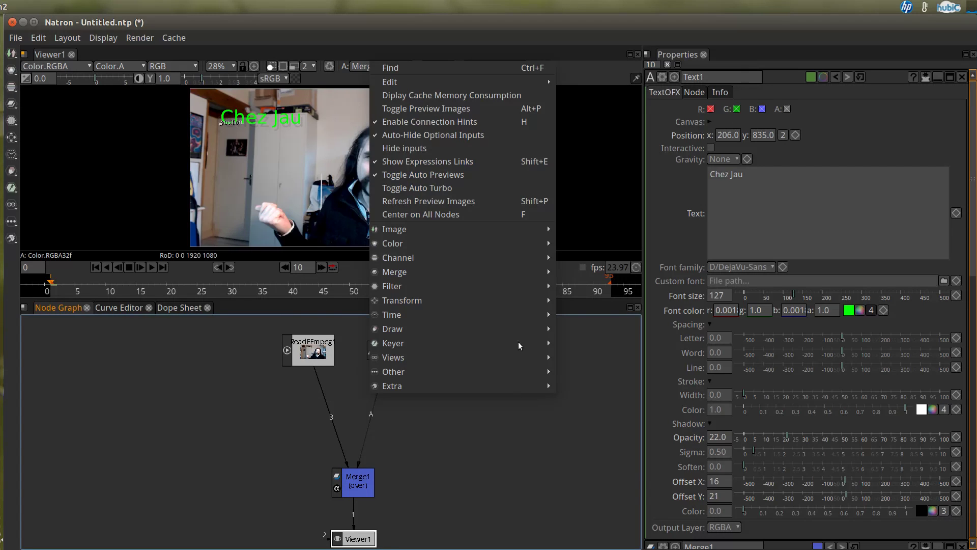
pyautogui.moveTo(490, 255)
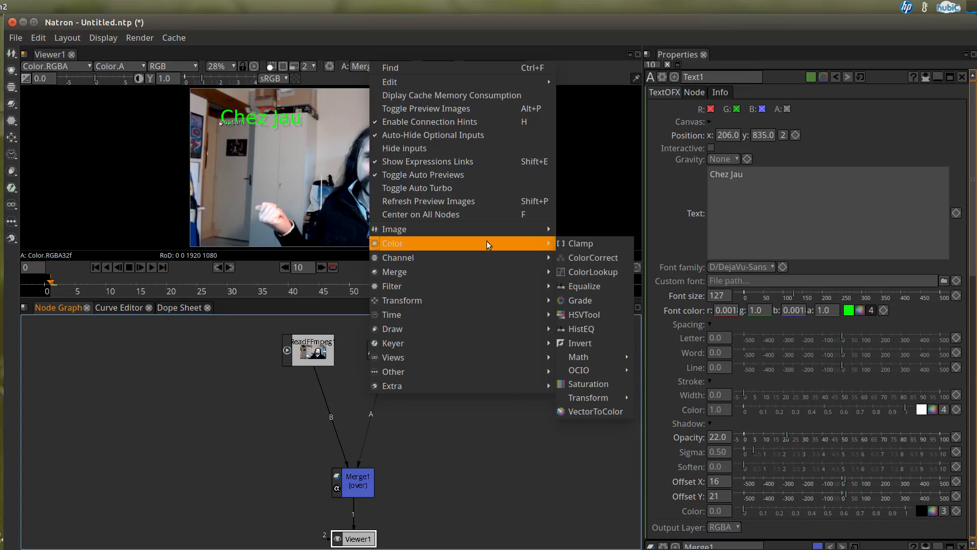
pyautogui.moveTo(469, 300)
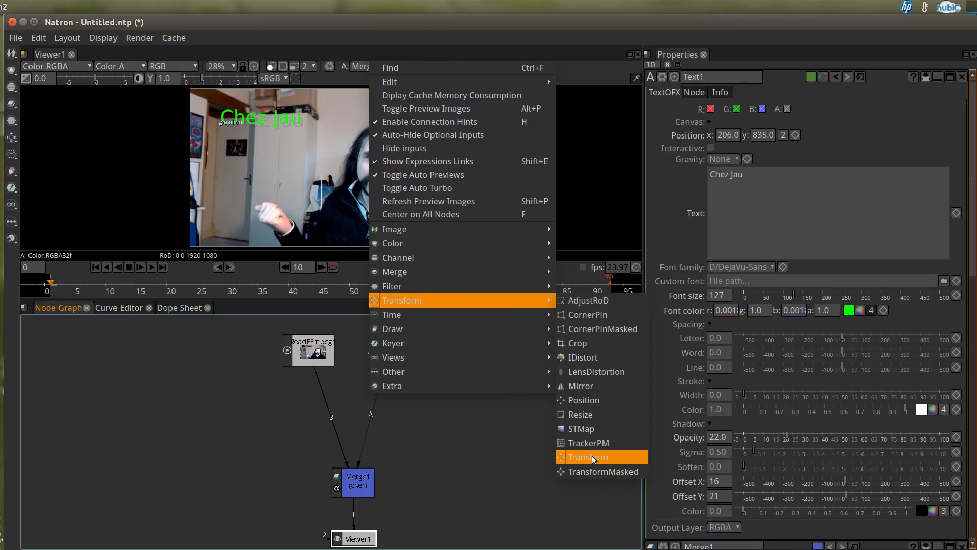
pyautogui.moveTo(539, 385)
pyautogui.moveTo(577, 402)
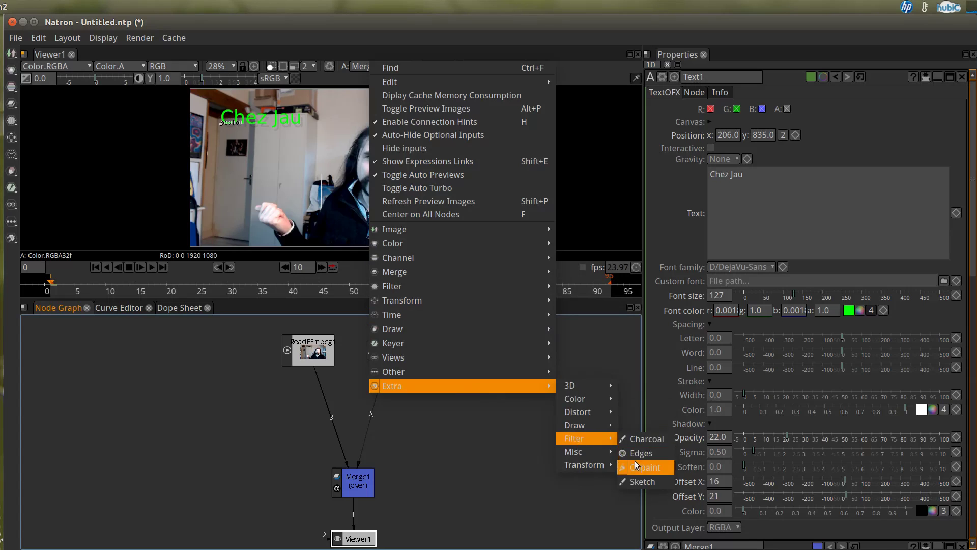
pyautogui.moveTo(602, 460)
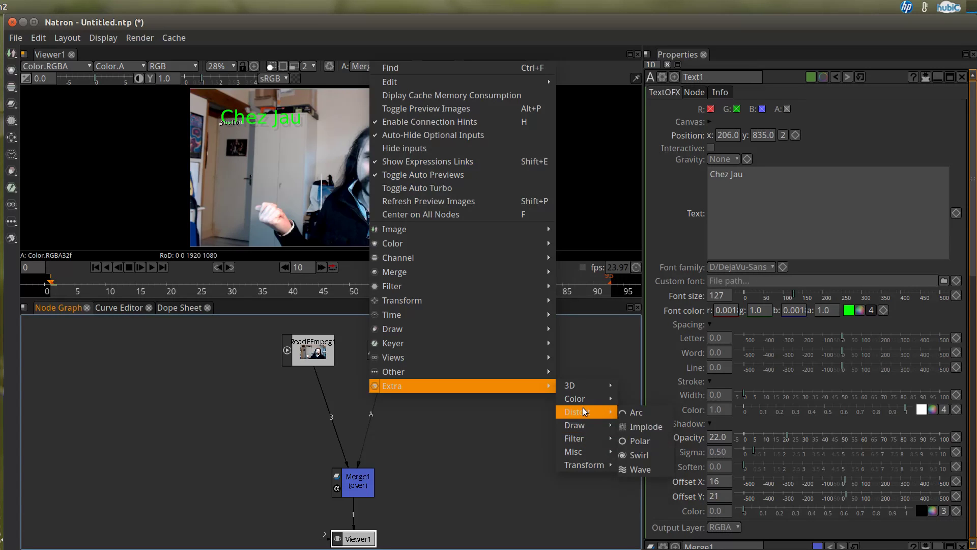
pyautogui.click(644, 460)
pyautogui.moveTo(358, 442); pyautogui.dragTo(388, 399)
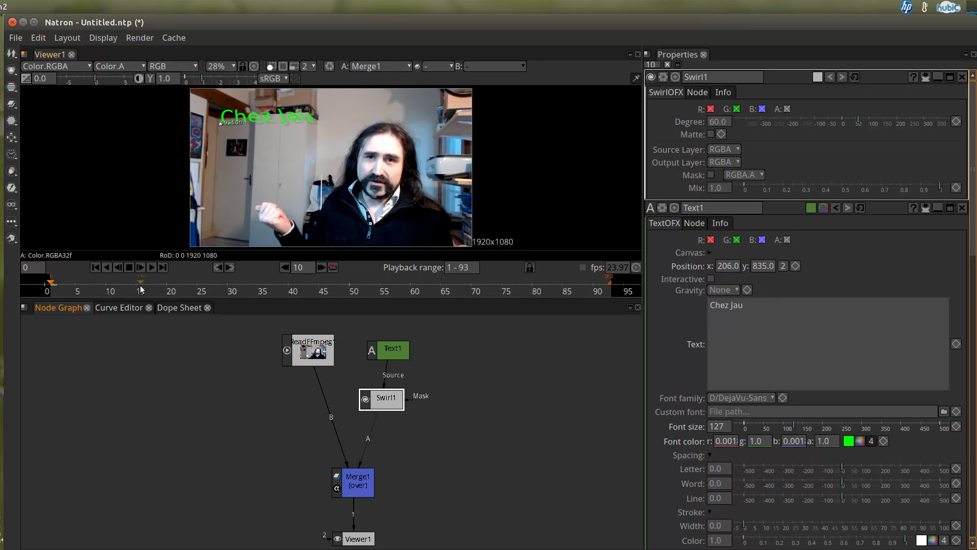
# At frame 1, set the Swirl1 degree to -62 and create a keyframe for it
pyautogui.click(228, 285)
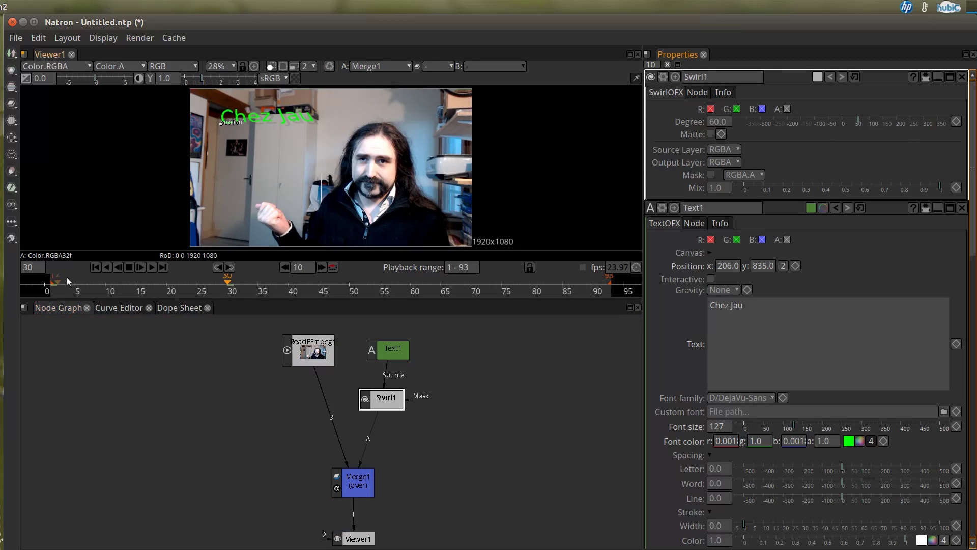
pyautogui.click(96, 267)
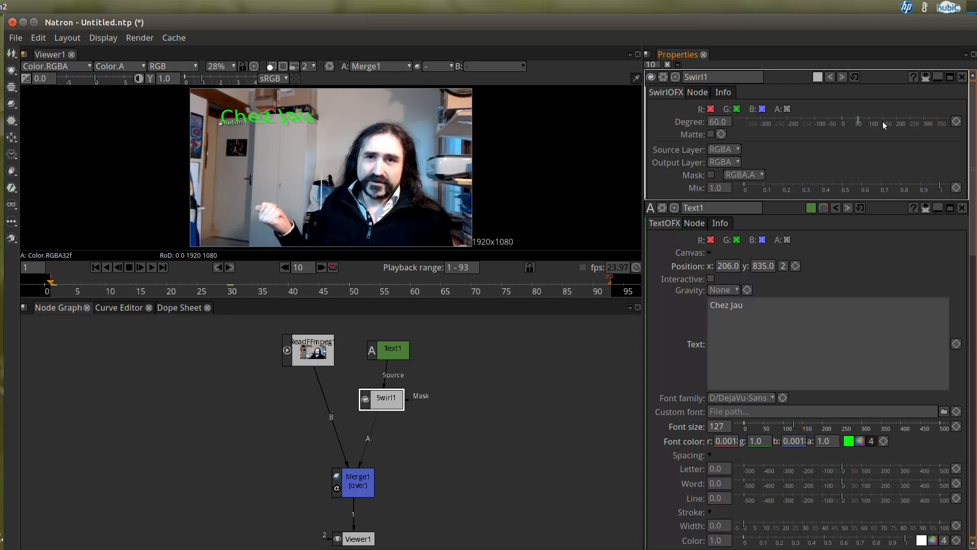
pyautogui.moveTo(859, 119); pyautogui.dragTo(823, 119)
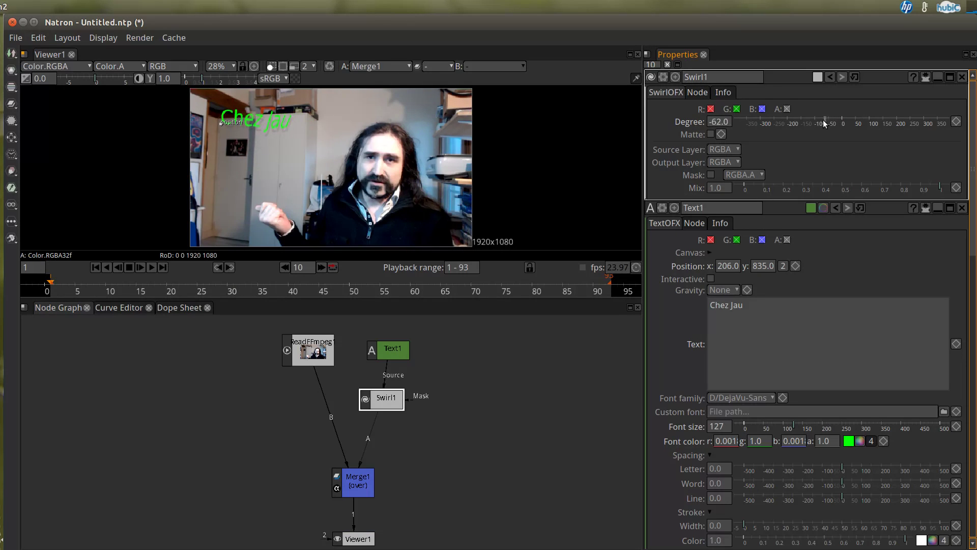
pyautogui.rightClick(797, 180)
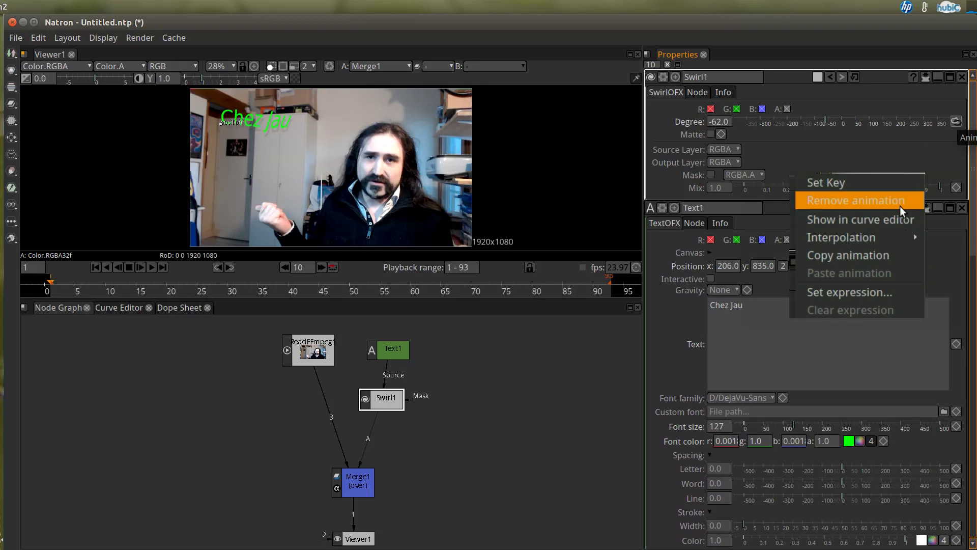
pyautogui.click(841, 182)
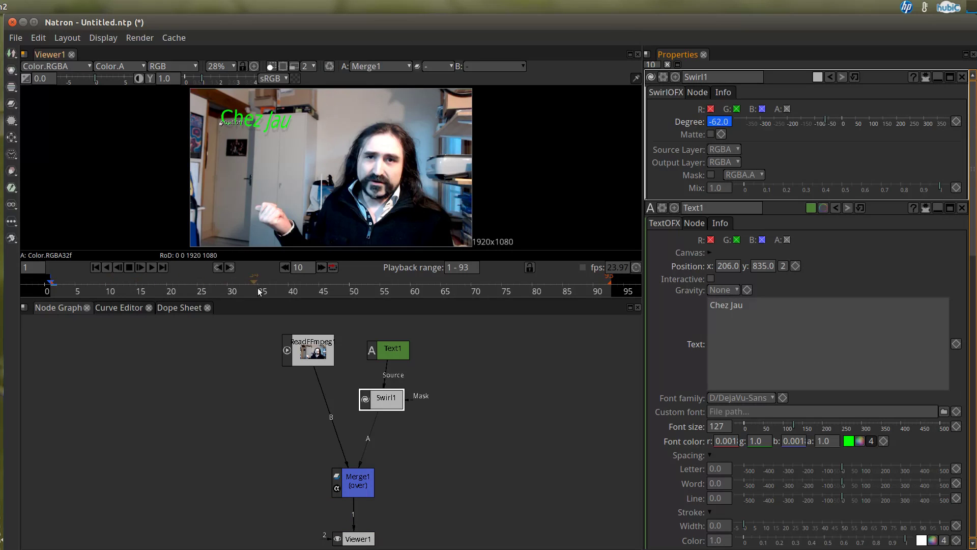
# At frame 30, add a keyframe on the Swirl1 degree and set its value to 86
pyautogui.click(230, 290)
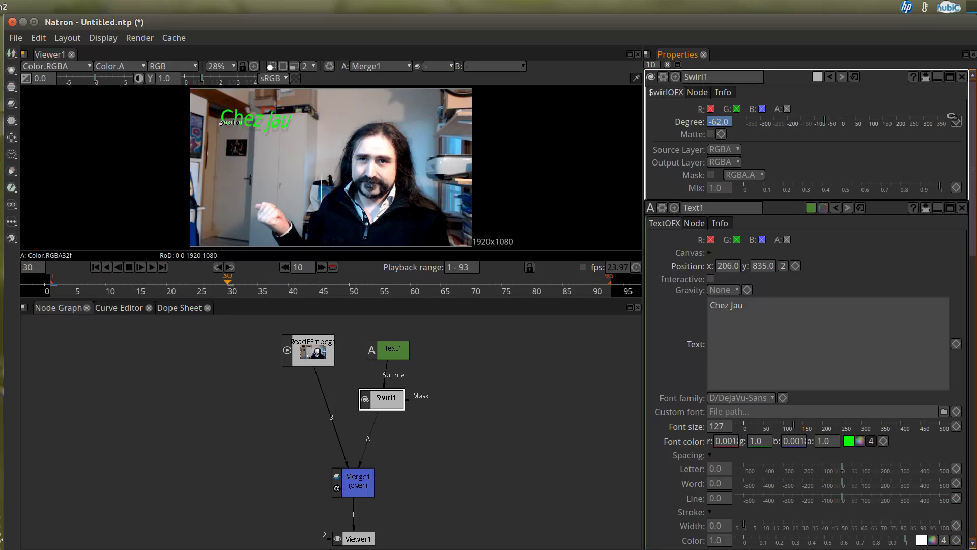
pyautogui.click(958, 121)
pyautogui.click(963, 122)
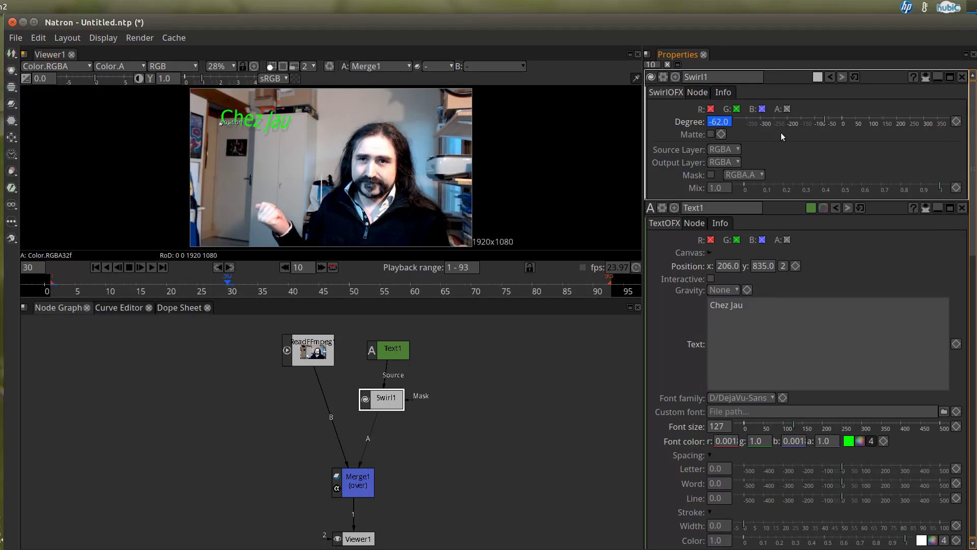
pyautogui.moveTo(824, 118); pyautogui.dragTo(864, 118)
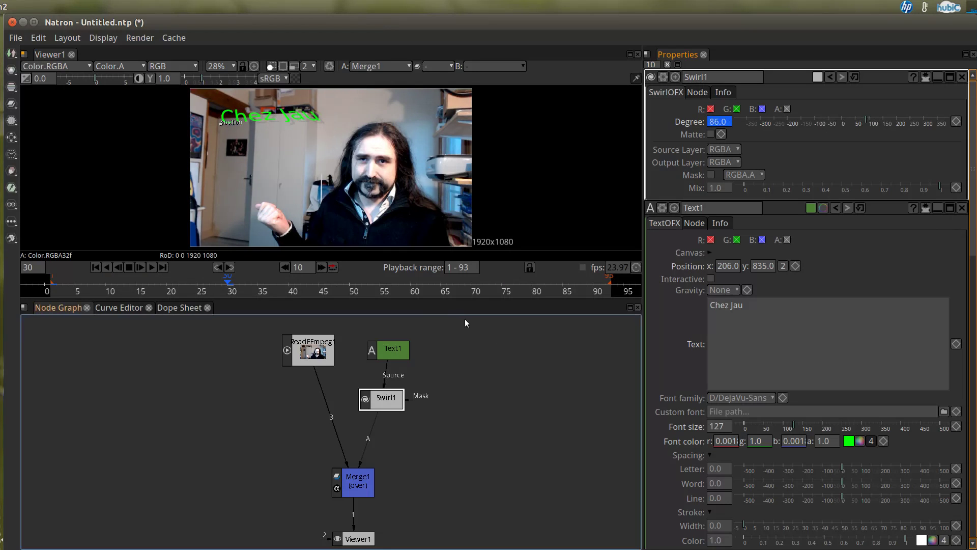
# At frame 60, add a keyframe on the Swirl1 degree and set its value to -105
pyautogui.click(412, 288)
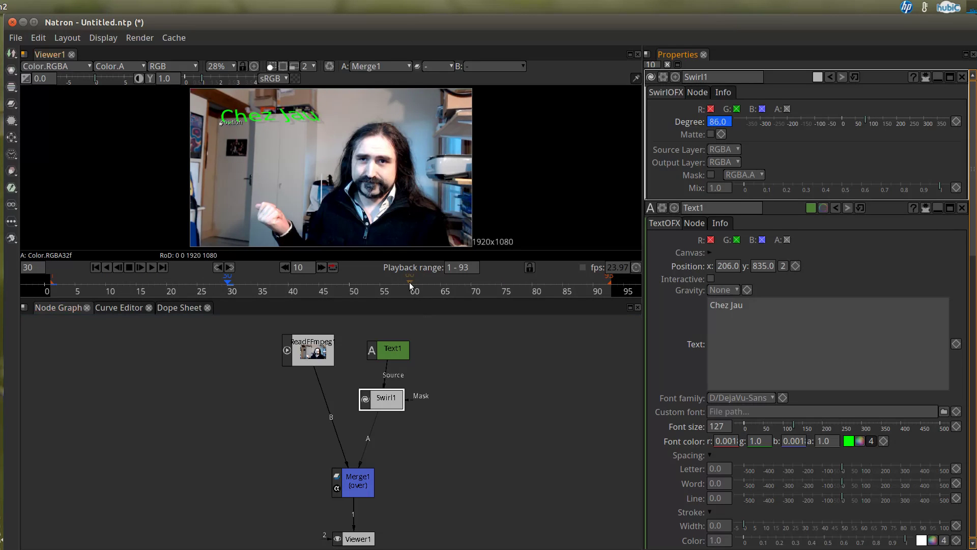
pyautogui.click(956, 121)
pyautogui.click(830, 182)
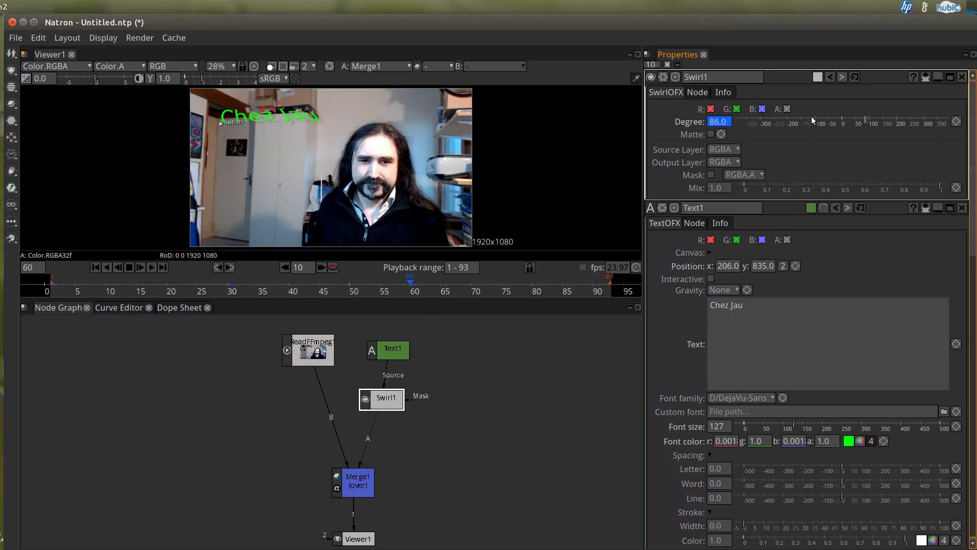
pyautogui.click(817, 119)
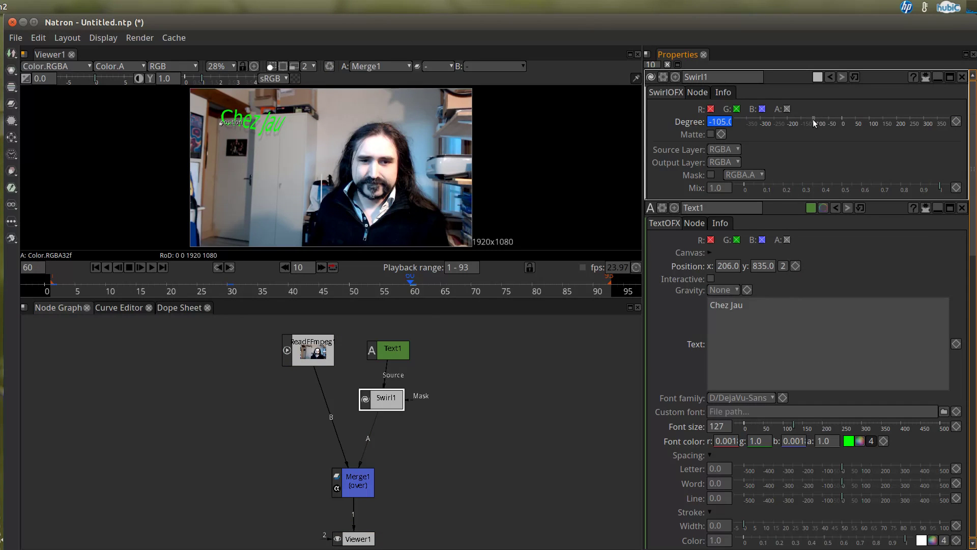
# At the last frame, 93, add a keyframe on the Swirl1 degree and set its value to 0
pyautogui.click(163, 267)
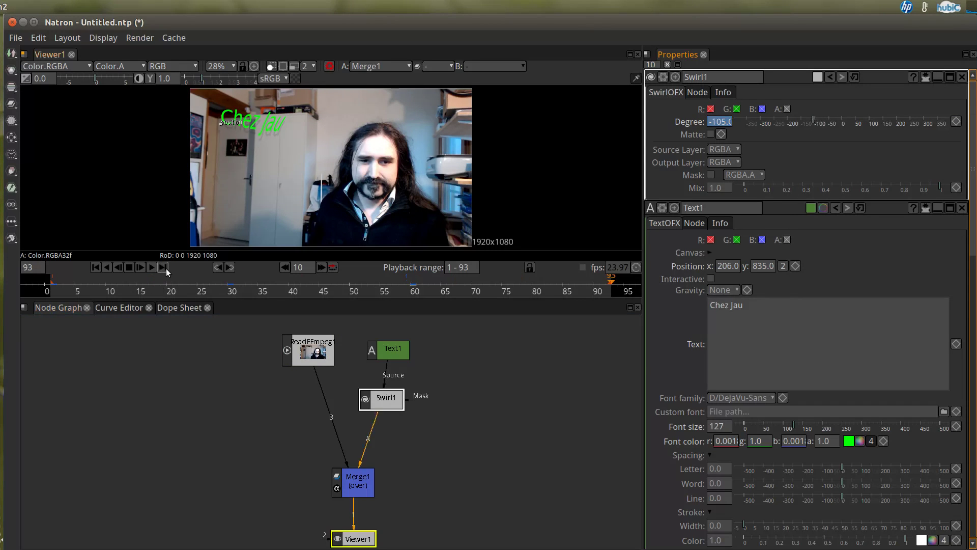
pyautogui.rightClick(798, 183)
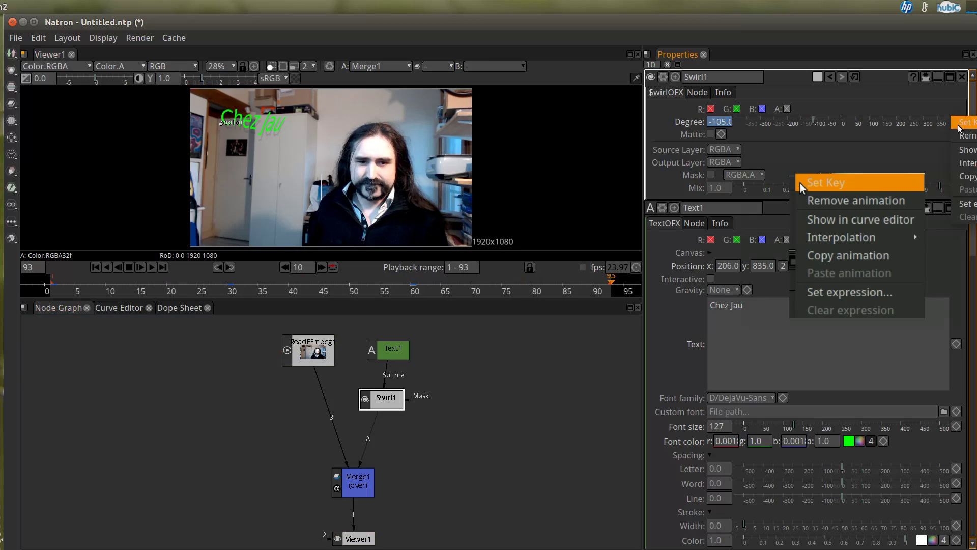
pyautogui.click(877, 183)
pyautogui.click(841, 119)
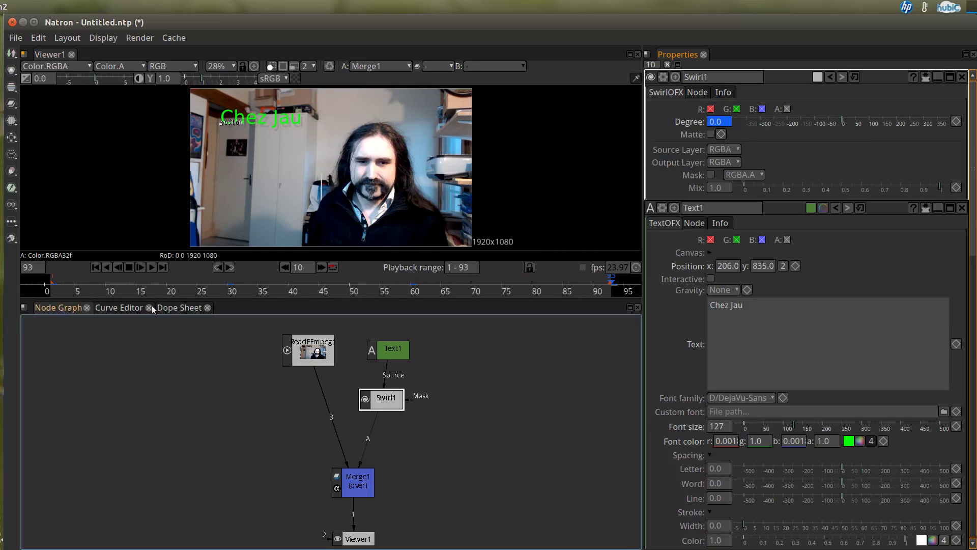
# Play the swirl animation from the first frame, stop playback and return to frame 1
pyautogui.click(95, 267)
pyautogui.click(152, 267)
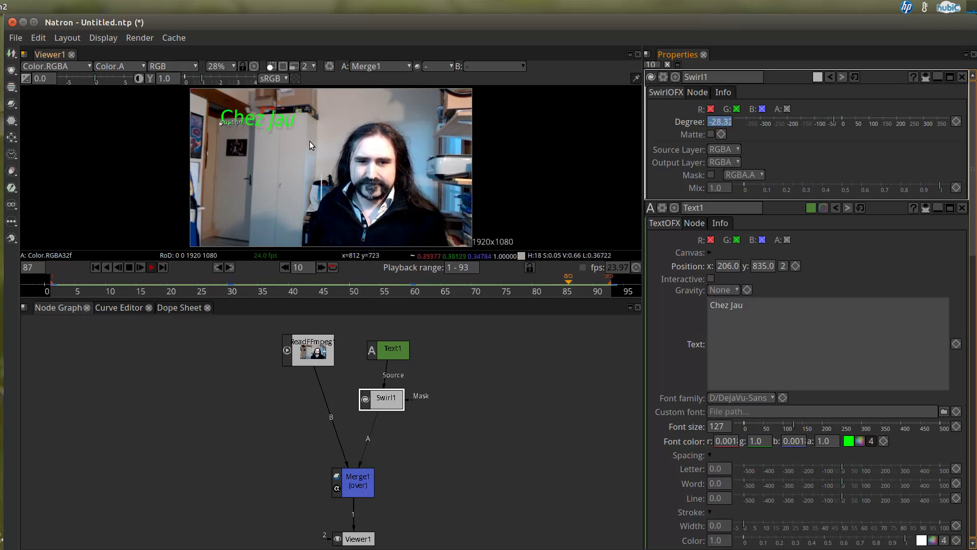
pyautogui.click(129, 268)
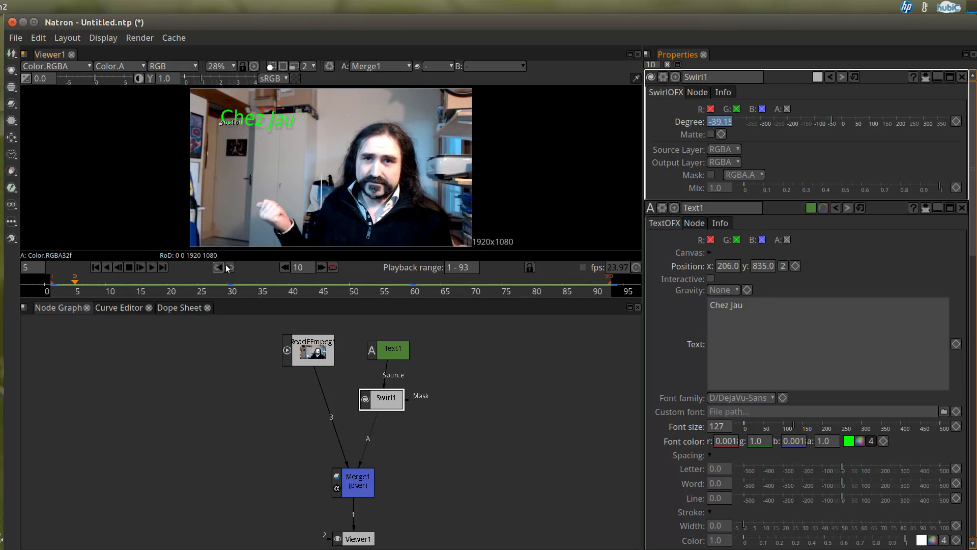
pyautogui.click(95, 267)
# Add a WriteFFmpeg node that saves as demo1 in the Vidéos folder, and place it to the right of Merge1
pyautogui.click(492, 450)
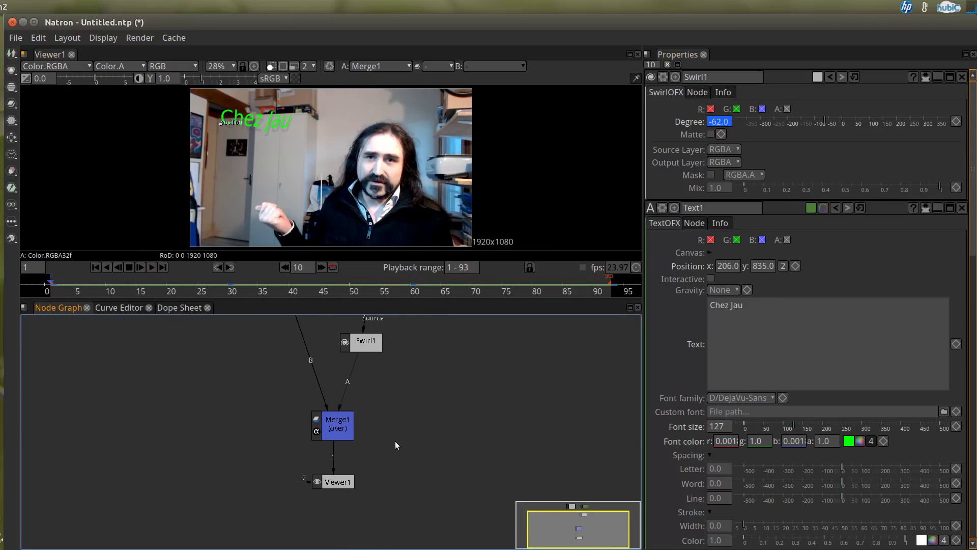
pyautogui.rightClick(393, 472)
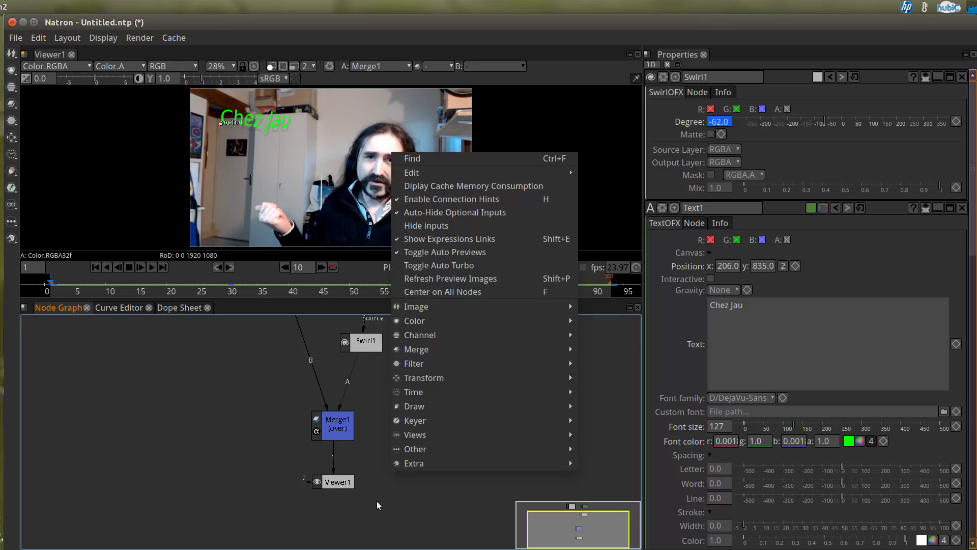
pyautogui.moveTo(463, 451)
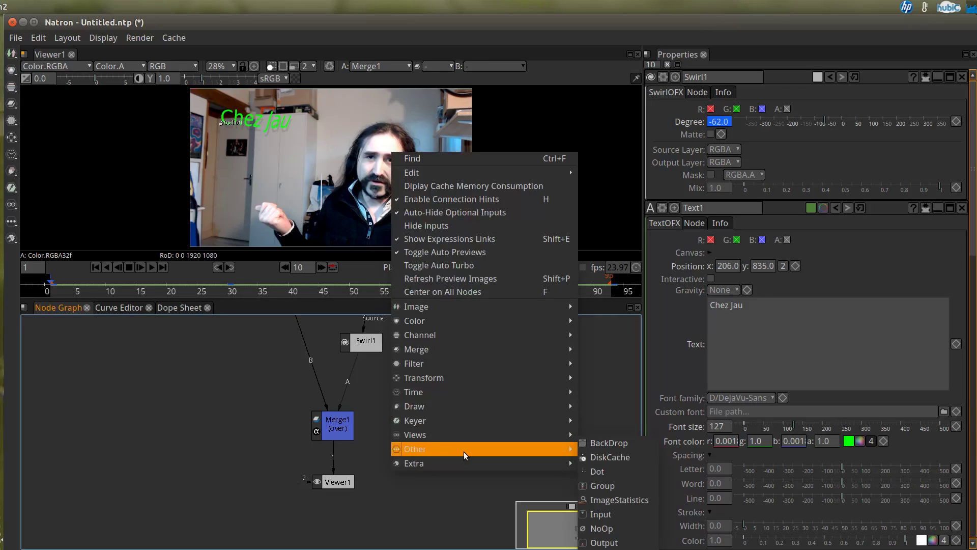
pyautogui.moveTo(463, 402)
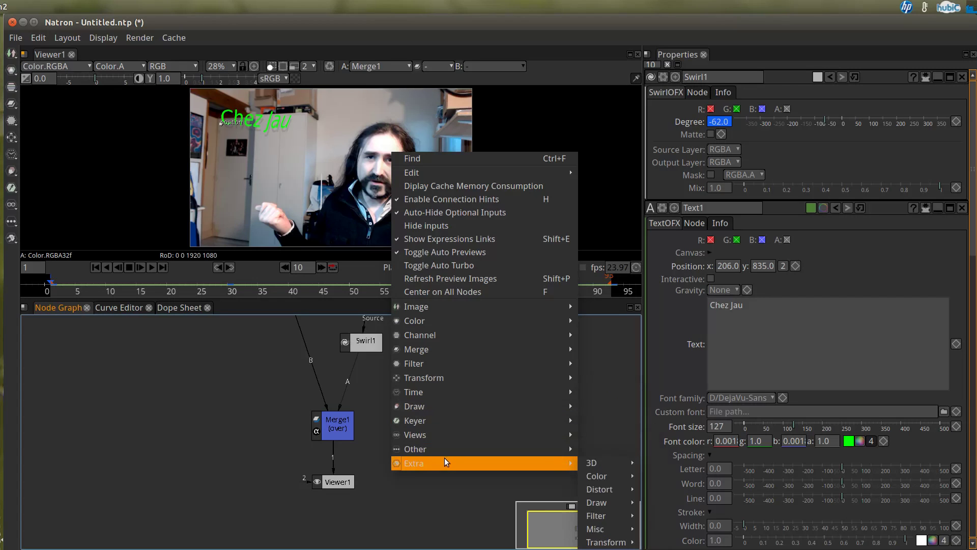
pyautogui.moveTo(458, 318)
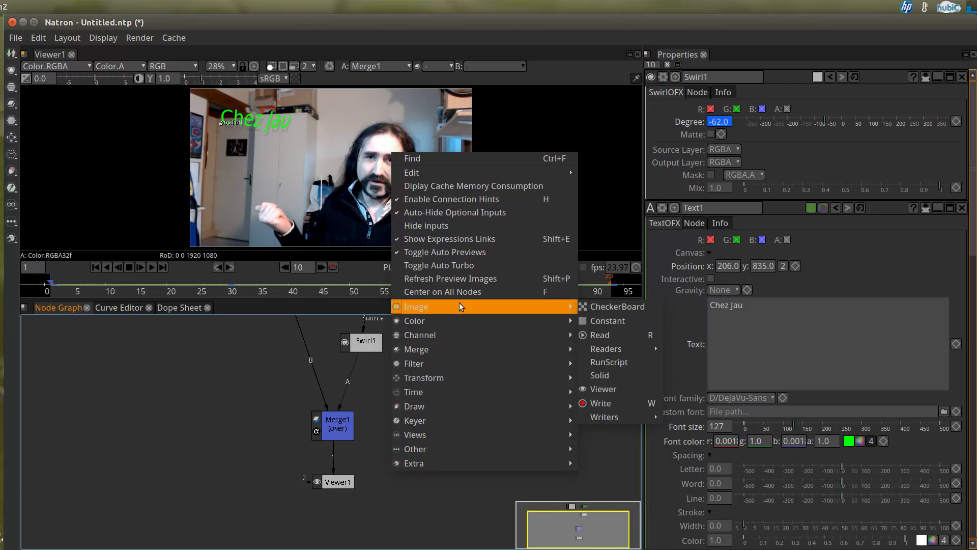
pyautogui.moveTo(617, 420)
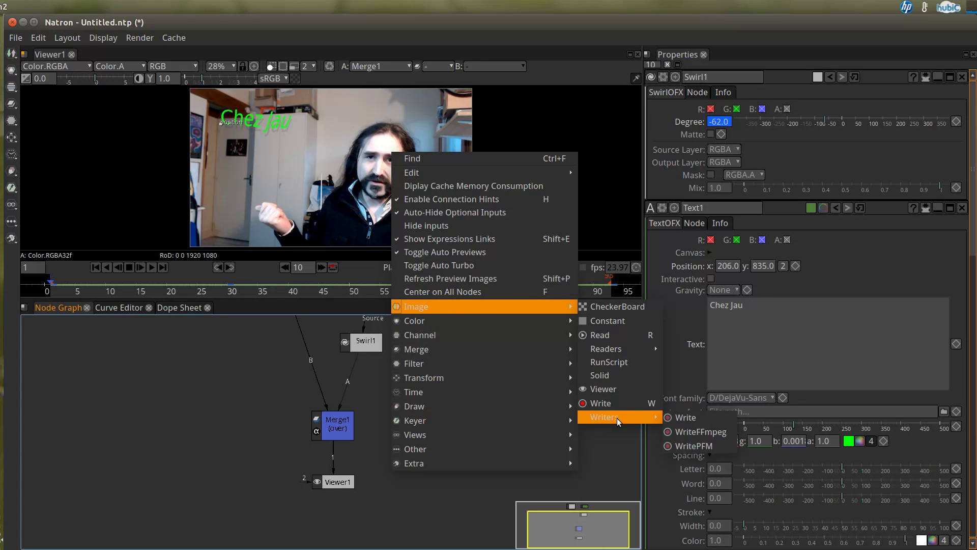
pyautogui.click(723, 433)
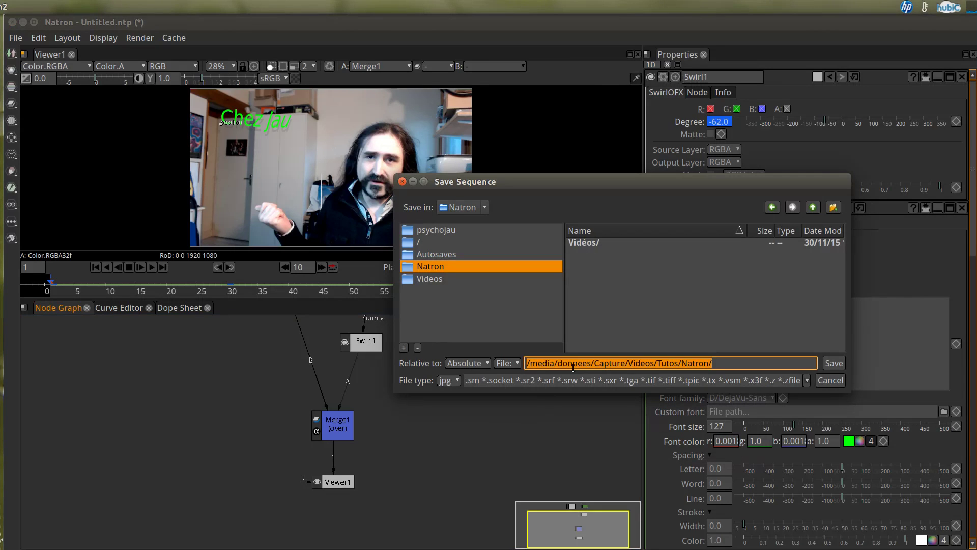
pyautogui.doubleClick(593, 246)
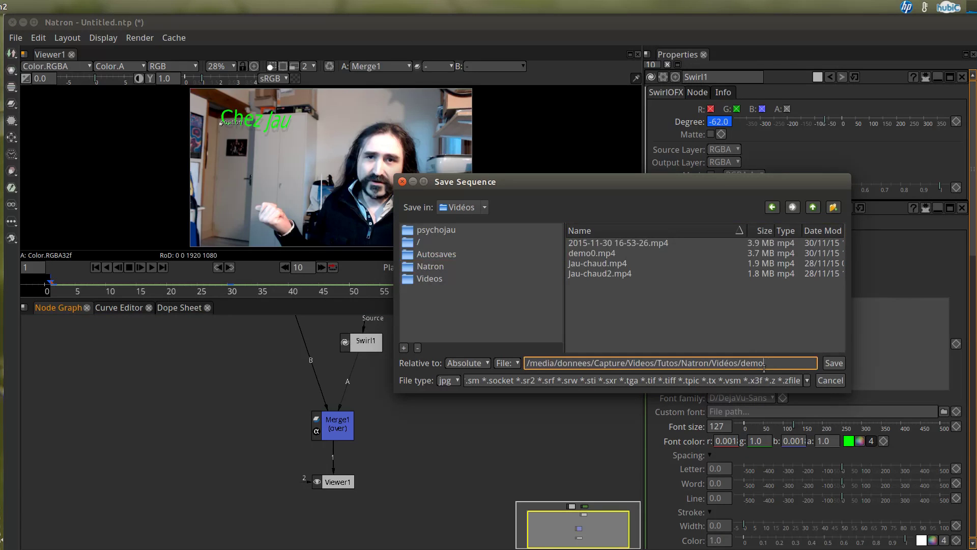
pyautogui.write('demo1')
pyautogui.click(833, 363)
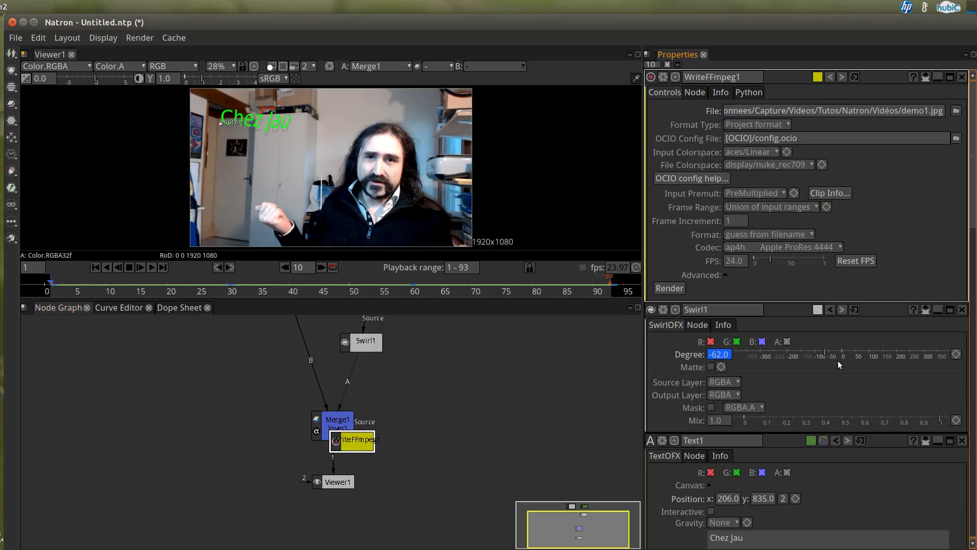
pyautogui.moveTo(358, 446); pyautogui.dragTo(441, 429)
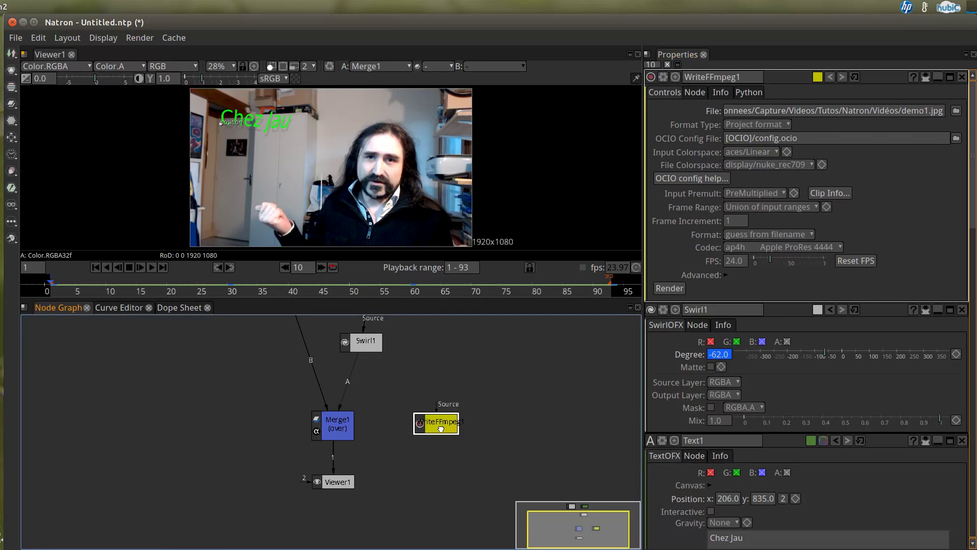
pyautogui.click(956, 111)
pyautogui.click(757, 367)
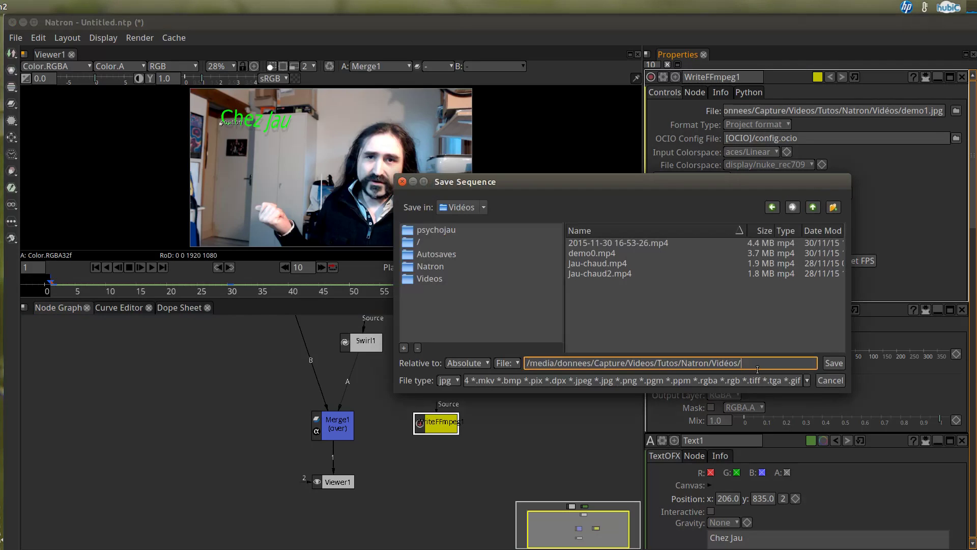
pyautogui.click(829, 380)
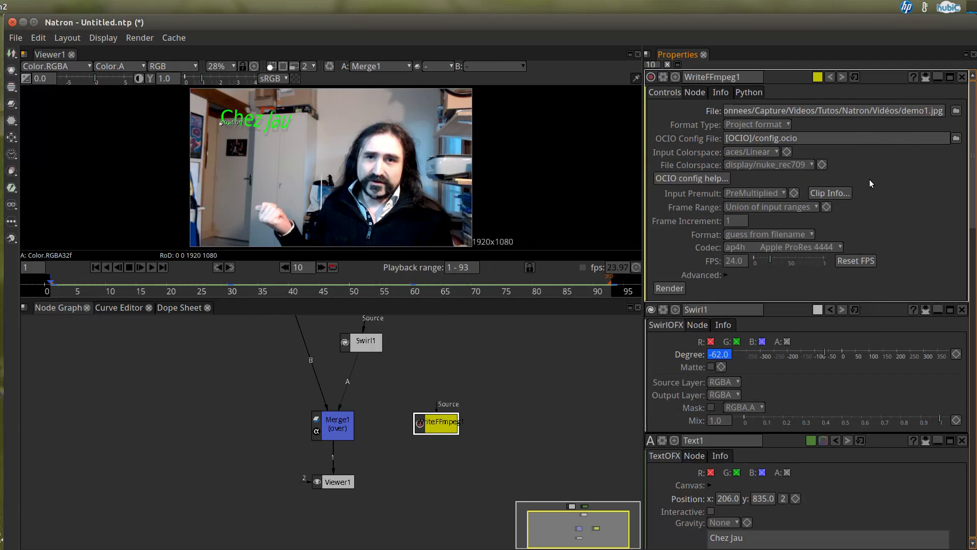
# Change the WriteFFmpeg1 output file extension to mp4 and set its codec to avc1 H.264 / AVC / MPEG-4 AVC / MPEG-4 part 10
pyautogui.click(776, 234)
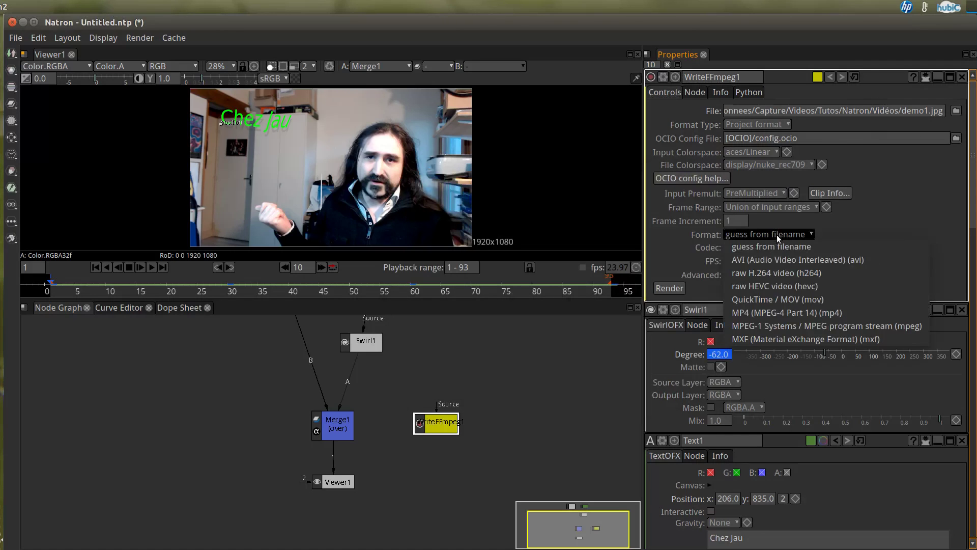
pyautogui.click(897, 221)
pyautogui.doubleClick(932, 111)
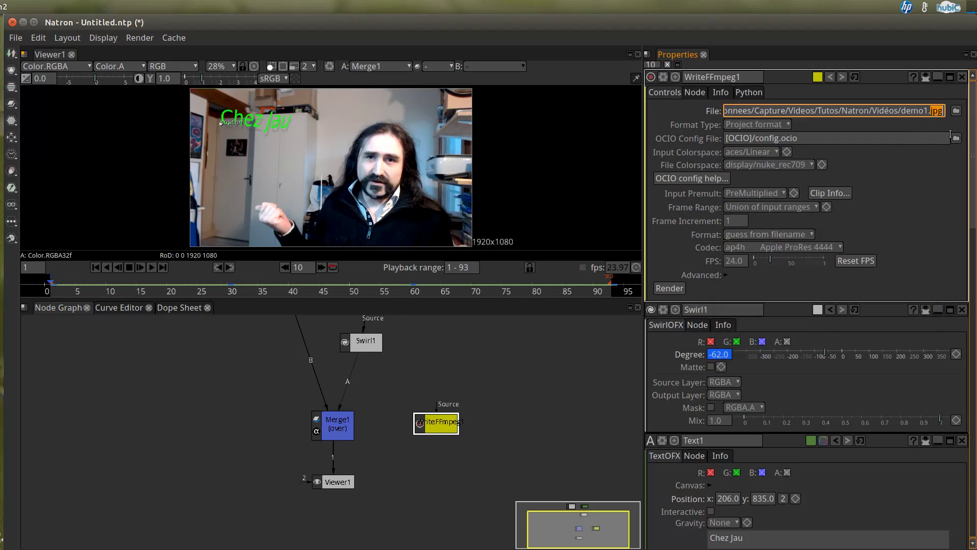
pyautogui.write('mp4')
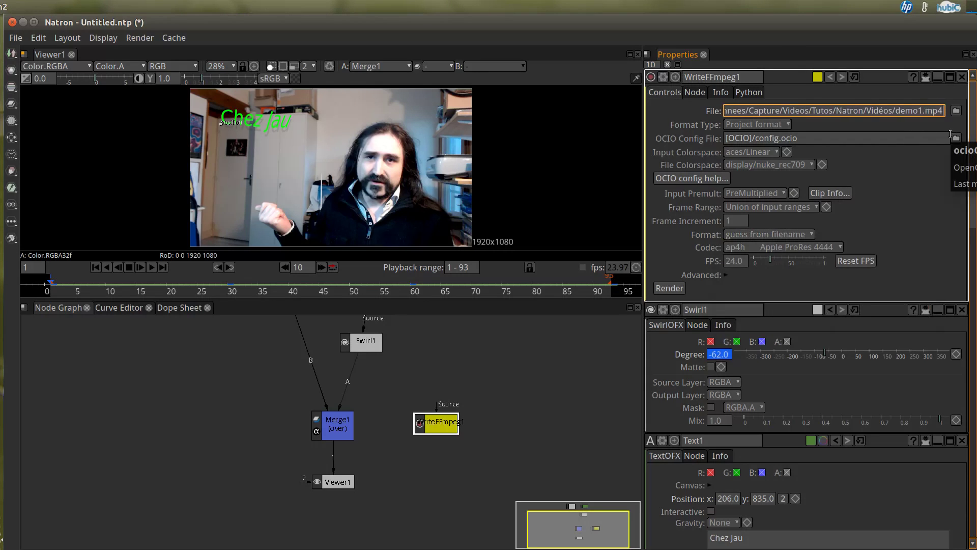
pyautogui.press('Return')
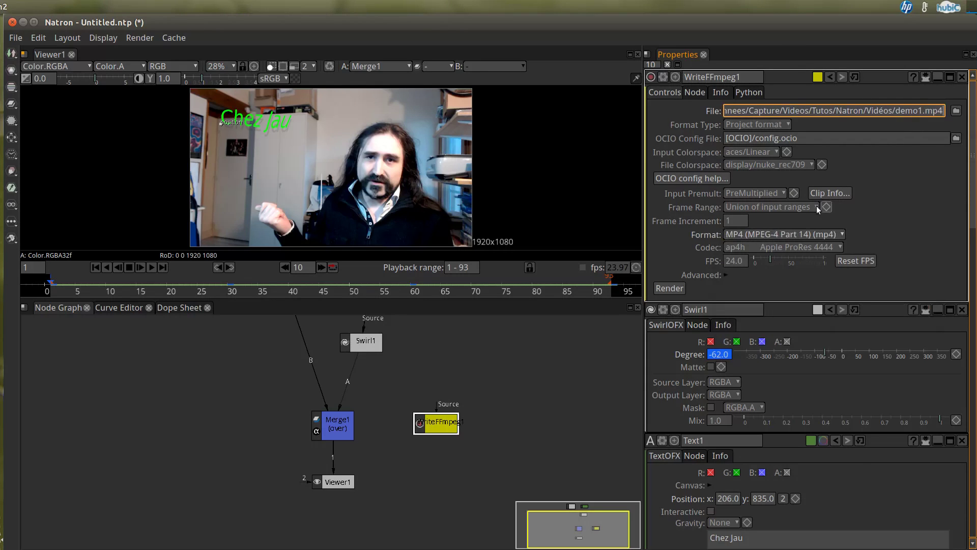
pyautogui.click(765, 247)
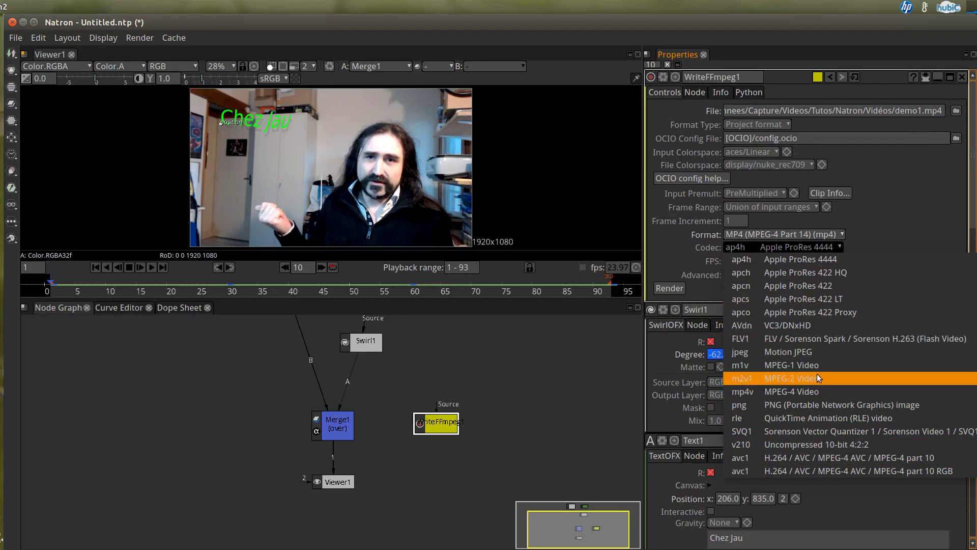
pyautogui.click(792, 460)
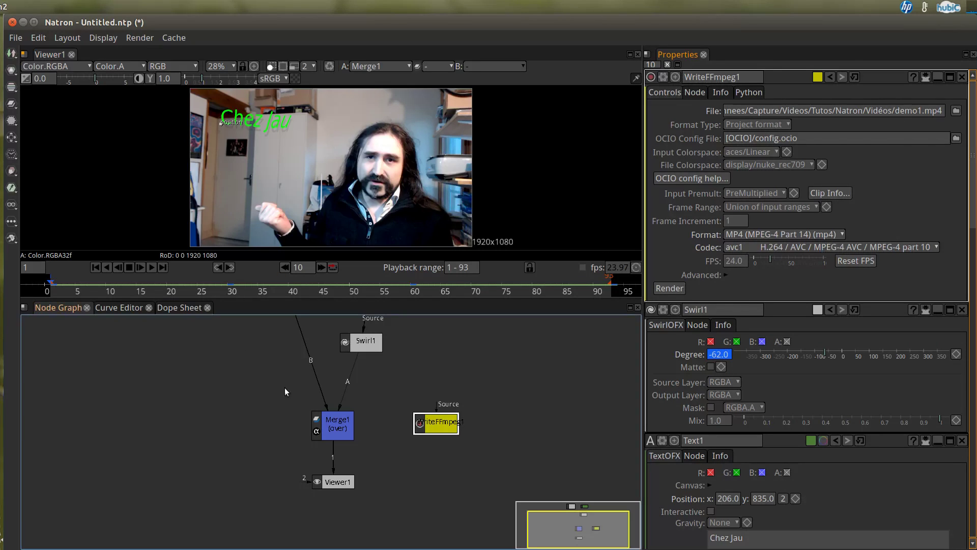
# Connect the WriteFFmpeg1 source input to Merge1 and place the node beside Viewer1
pyautogui.moveTo(439, 425); pyautogui.dragTo(408, 485)
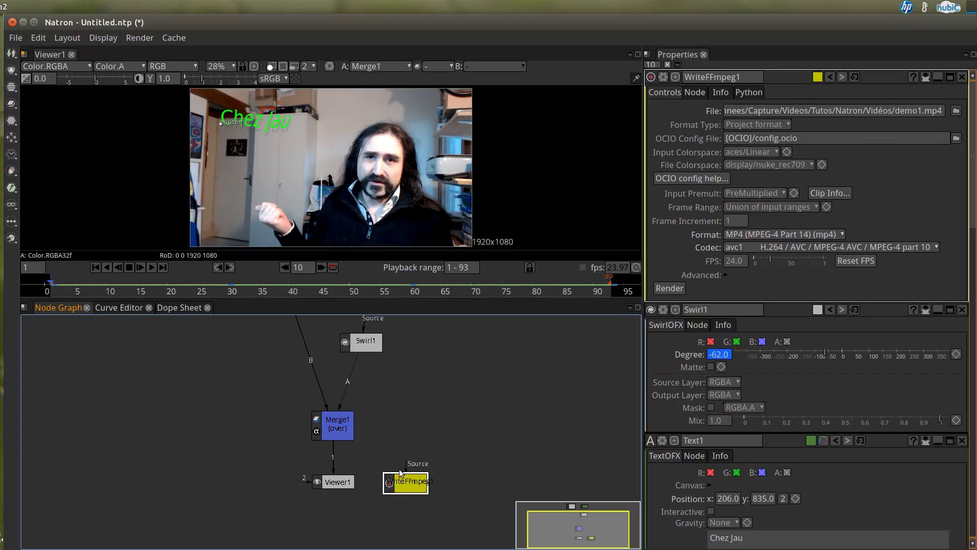
pyautogui.moveTo(405, 469); pyautogui.dragTo(336, 435)
pyautogui.moveTo(408, 485); pyautogui.dragTo(412, 492)
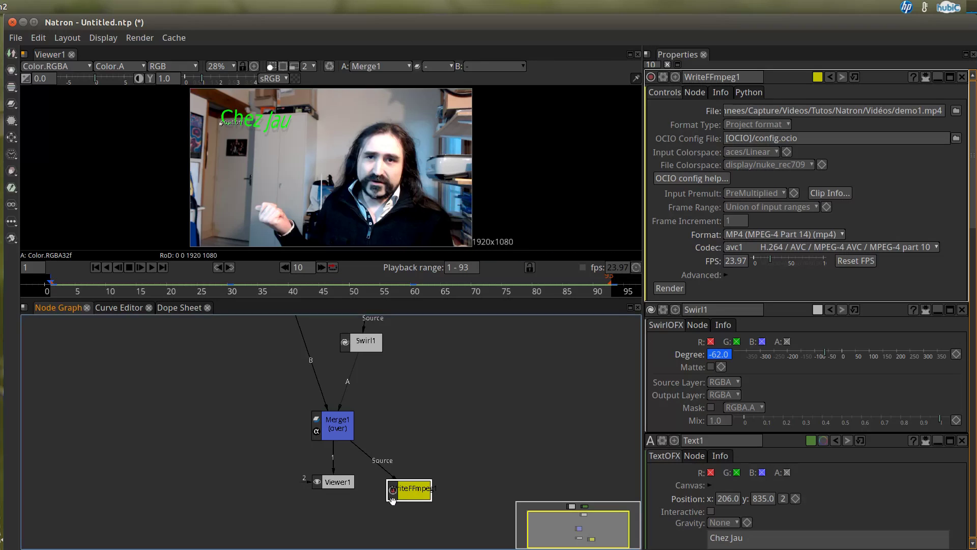
pyautogui.moveTo(407, 495); pyautogui.dragTo(401, 487)
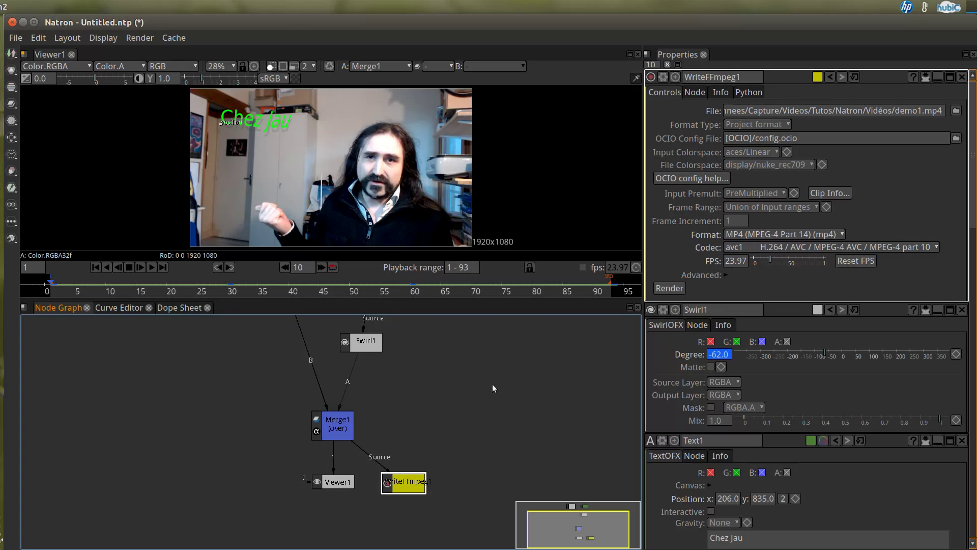
# Move Swirl1 up closer to Text1 and insert a Dissolve node between Swirl1 and Merge1
pyautogui.moveTo(427, 408); pyautogui.dragTo(445, 462)
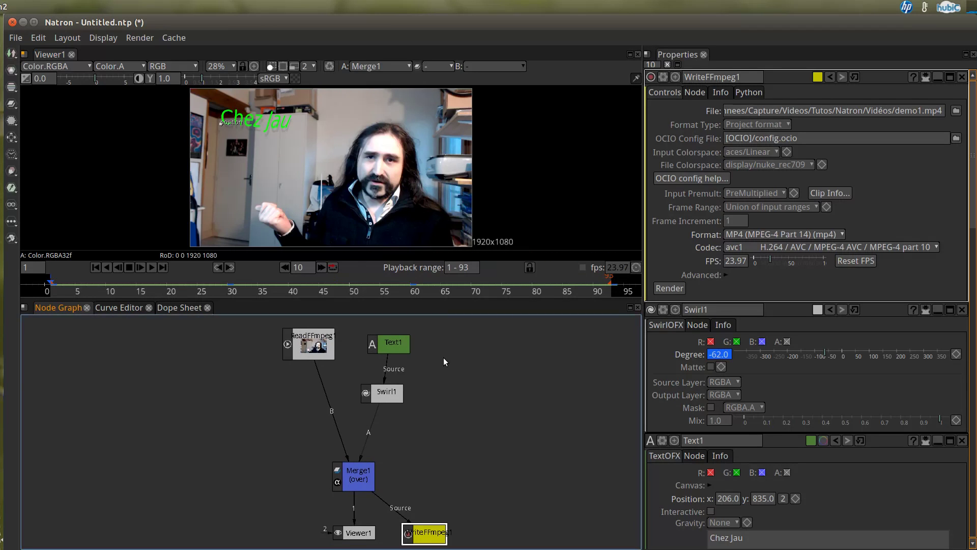
pyautogui.moveTo(366, 396)
pyautogui.mouseDown()
pyautogui.moveTo(376, 410)
pyautogui.moveTo(373, 386)
pyautogui.mouseUp()
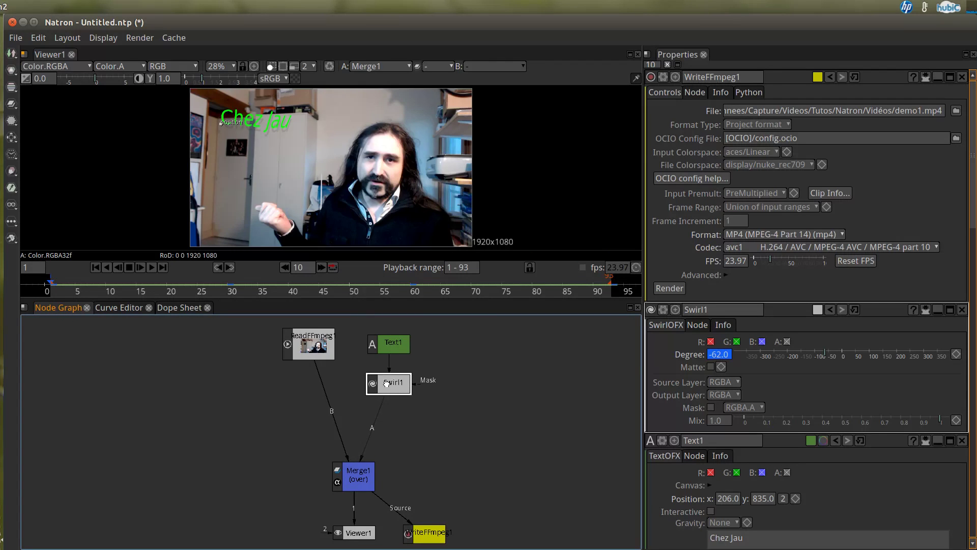
pyautogui.rightClick(387, 426)
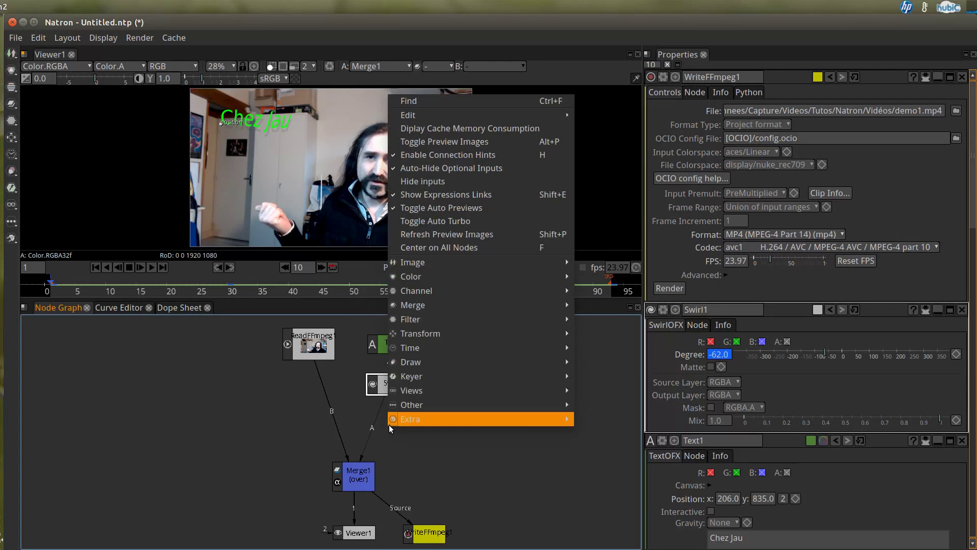
pyautogui.moveTo(565, 305)
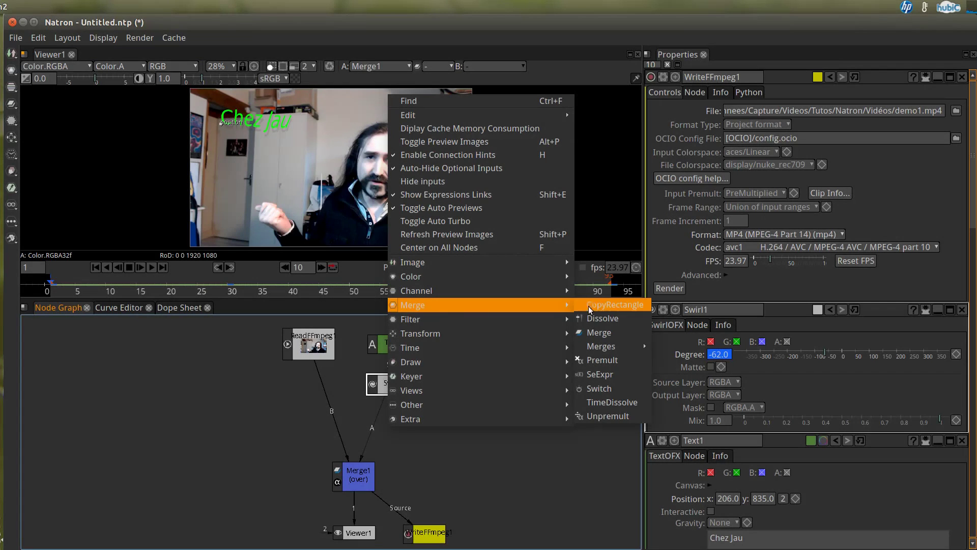
pyautogui.click(606, 318)
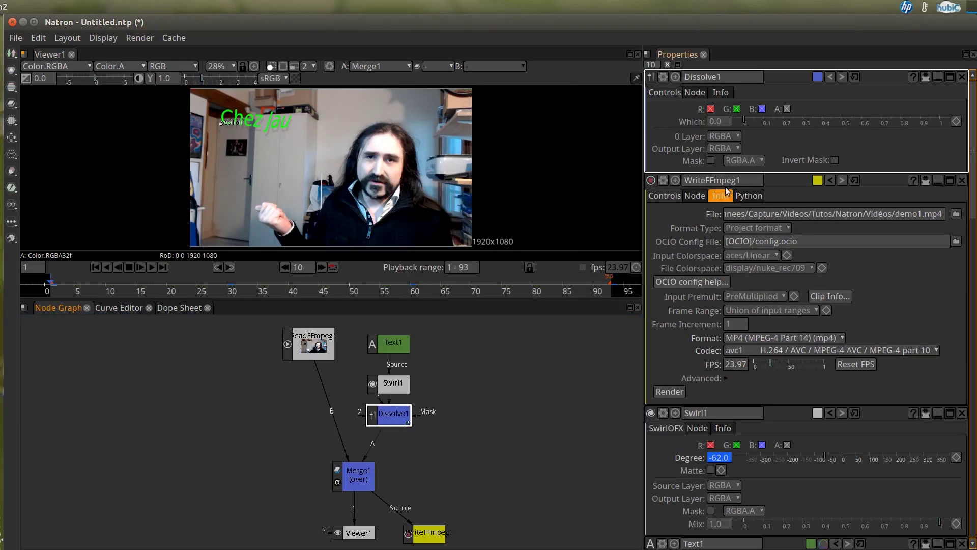
# At frame 1, set the Dissolve1 Which value to 0.97 and add a keyframe on it
pyautogui.moveTo(745, 121); pyautogui.dragTo(897, 120)
pyautogui.click(934, 119)
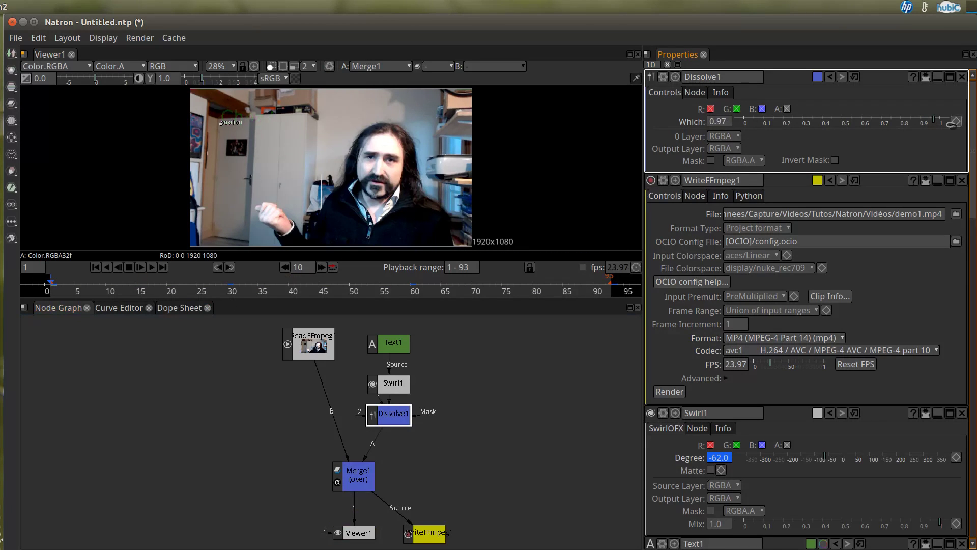
pyautogui.click(956, 121)
pyautogui.click(970, 125)
# At frame 17, add a keyframe on the Dissolve1 Which parameter and set its value to 0
pyautogui.click(152, 286)
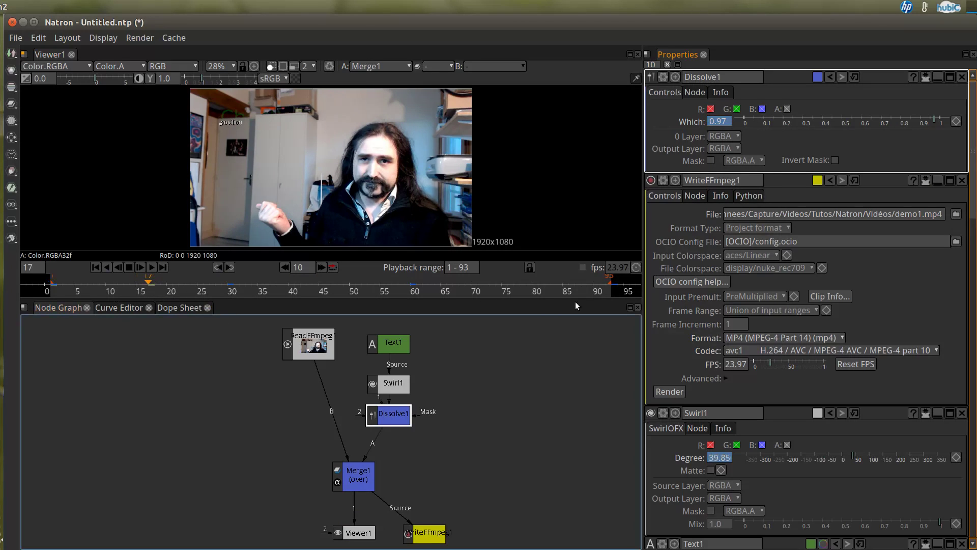
pyautogui.click(956, 121)
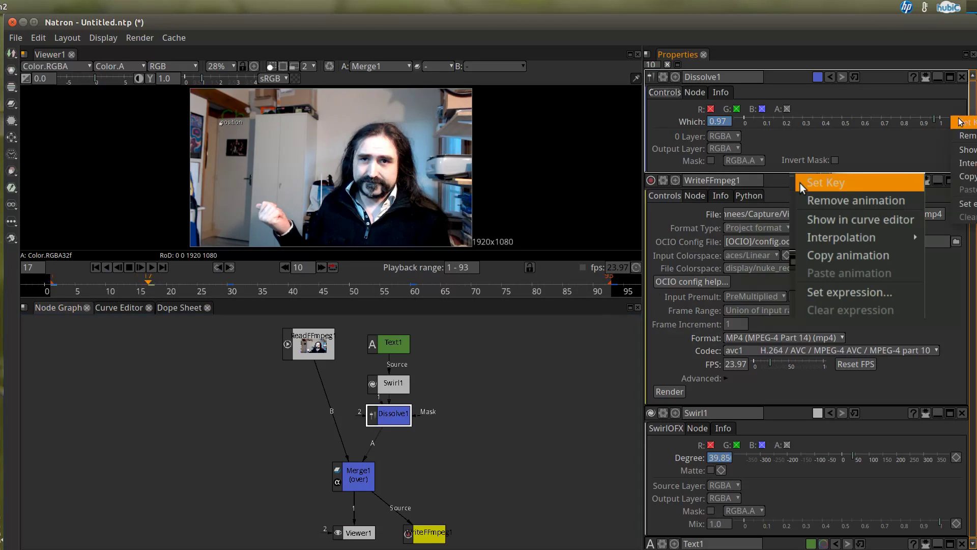
pyautogui.click(842, 182)
pyautogui.moveTo(855, 125); pyautogui.dragTo(732, 123)
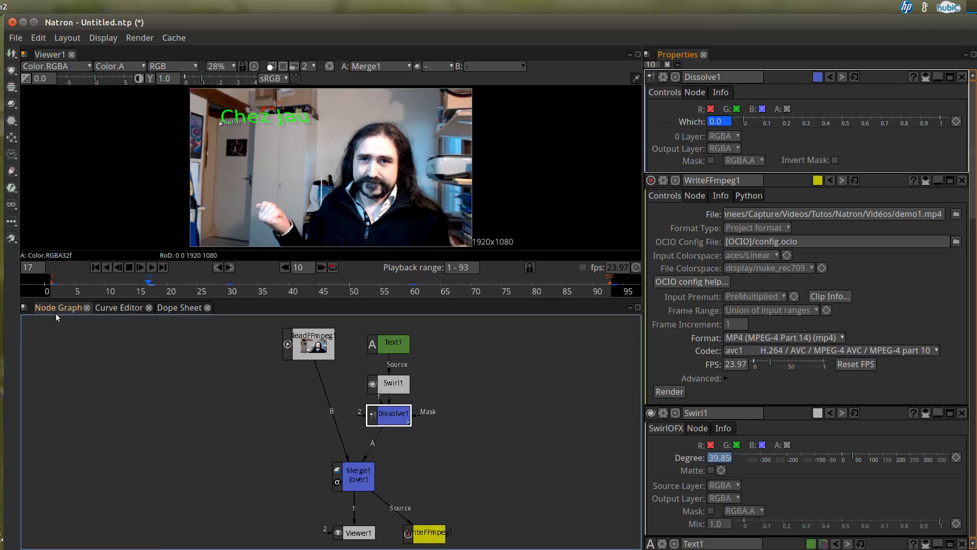
# Play the text's dissolve animation from the first frame, stop playback and return to frame 1
pyautogui.click(96, 267)
pyautogui.click(149, 268)
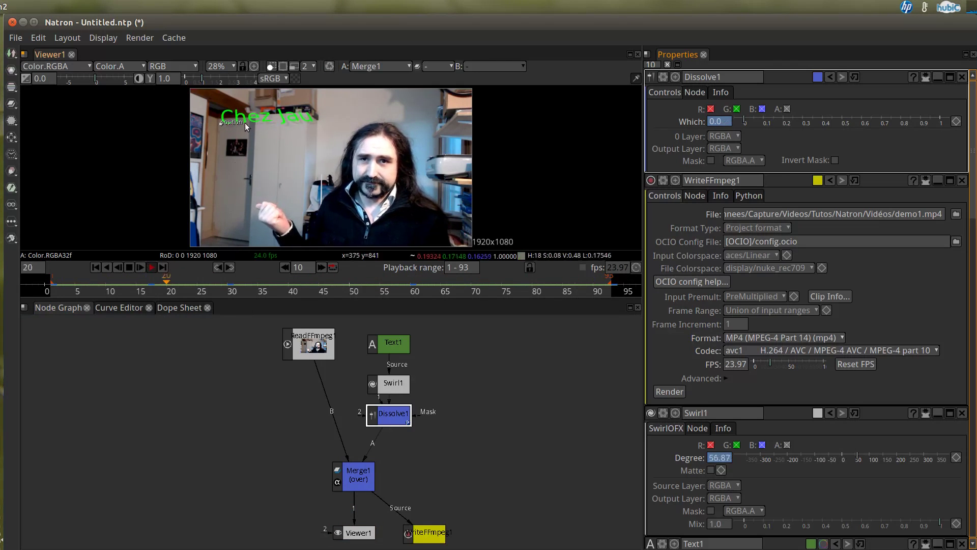
pyautogui.click(132, 268)
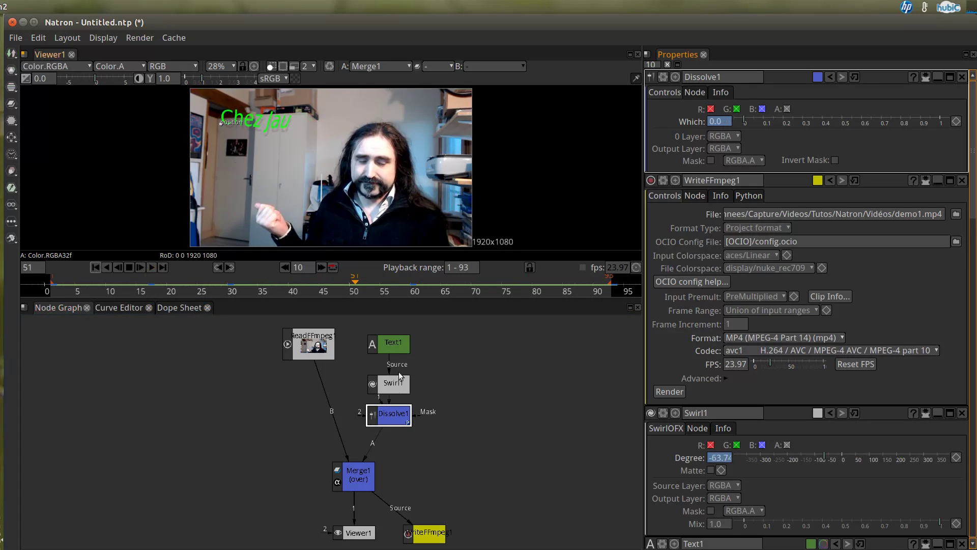
pyautogui.hotkey('ctrl', 'Left')
# Render the composite through the WriteFFmpeg1 node and dismiss the completion message
pyautogui.click(504, 481)
pyautogui.click(423, 511)
pyautogui.click(680, 391)
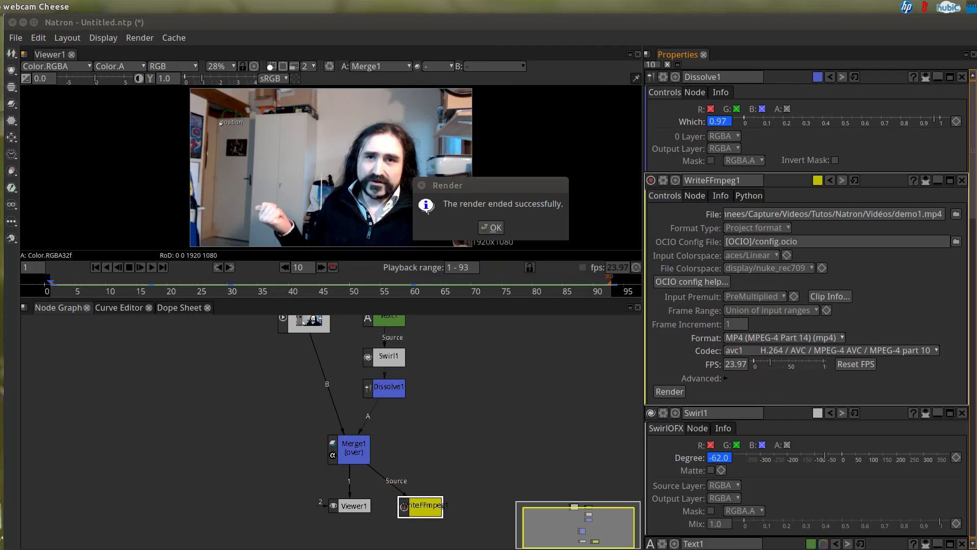
pyautogui.click(490, 228)
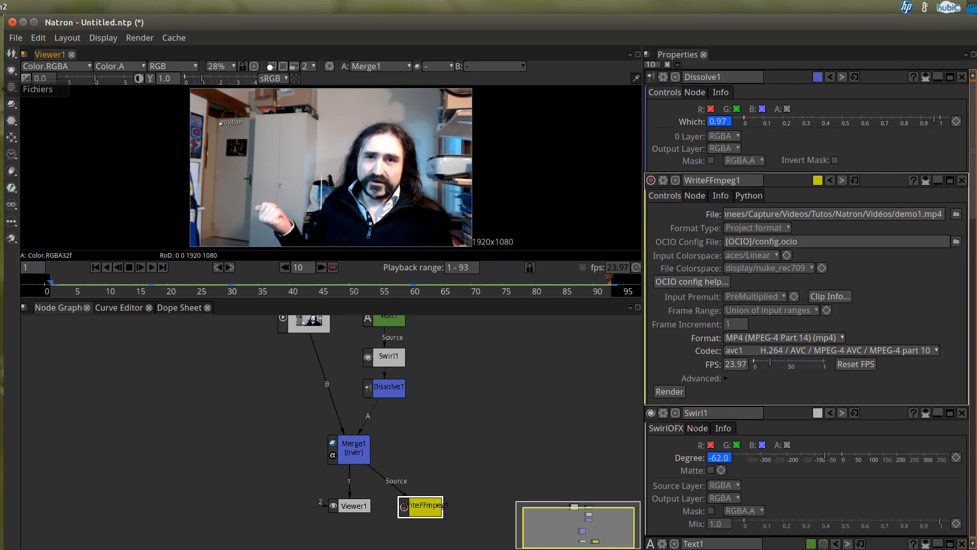
# Switch to the file manager's Vidéos folder, open demo1.mp4 in VLC and play it
pyautogui.click(11, 90)
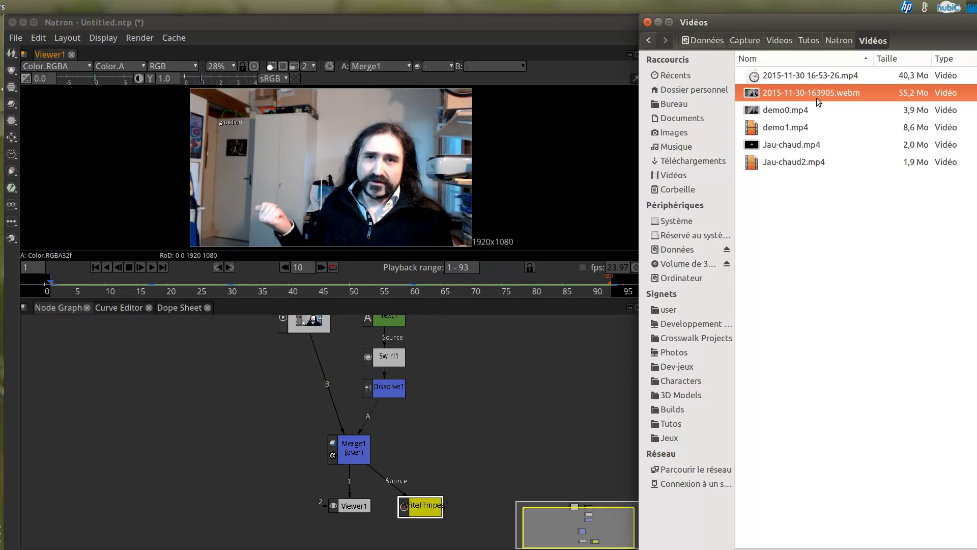
pyautogui.click(796, 128)
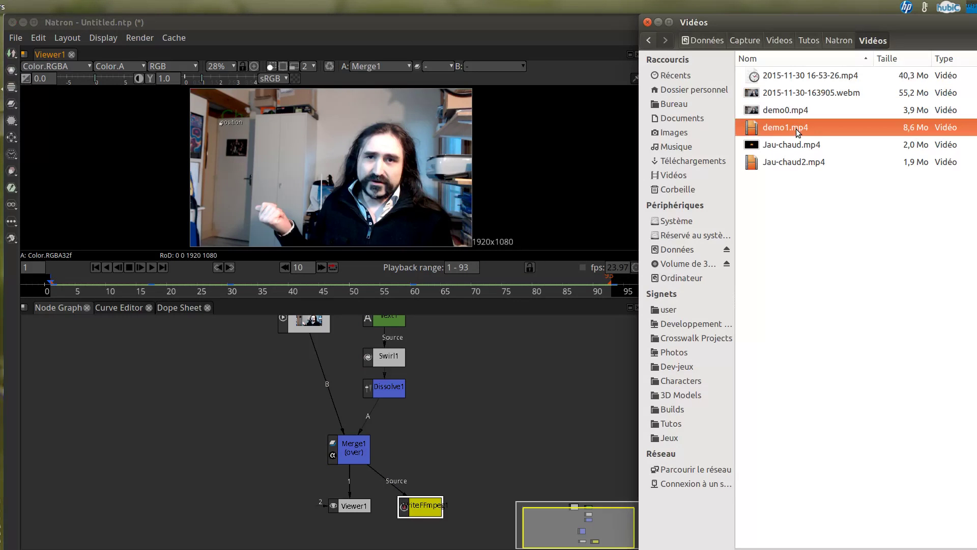
pyautogui.doubleClick(780, 128)
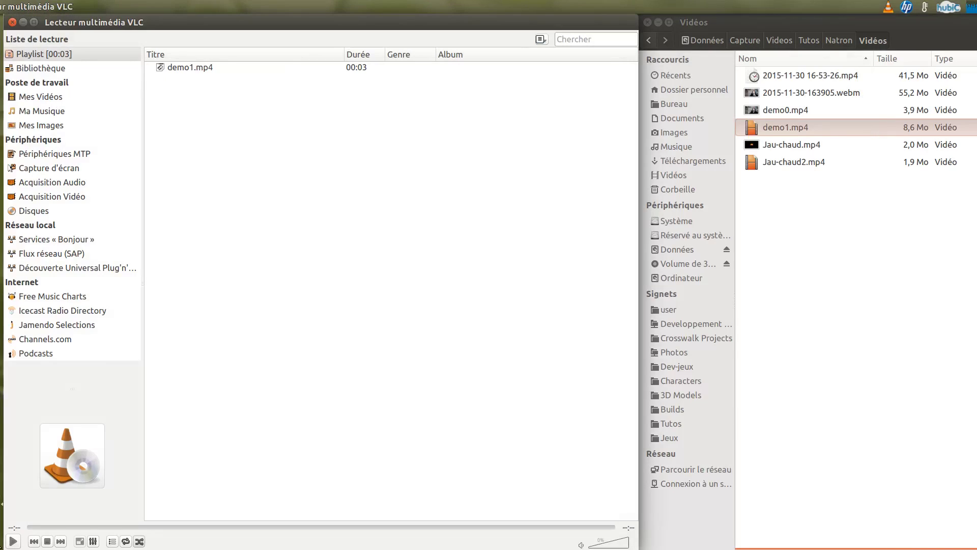
pyautogui.click(13, 540)
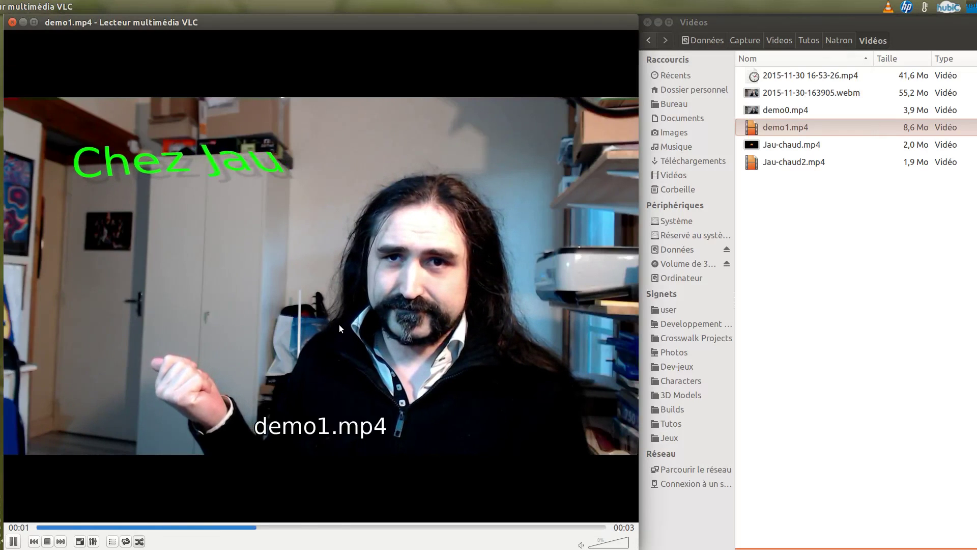